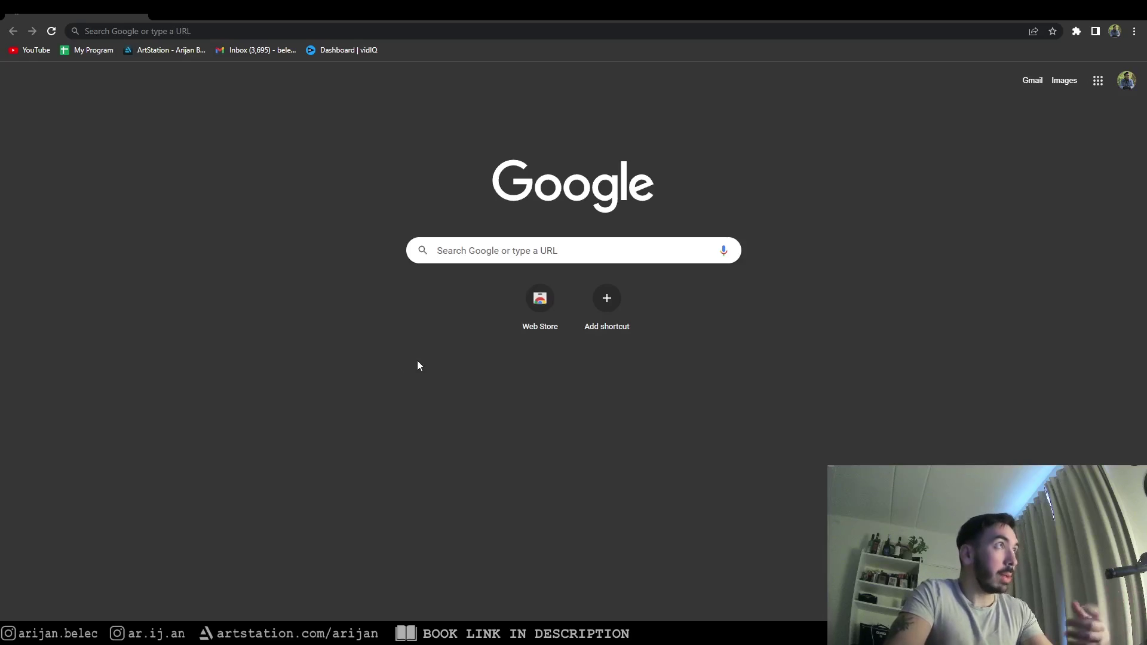
# - Focus the Google search box on Chrome's new tab page
pyautogui.click(472, 259)
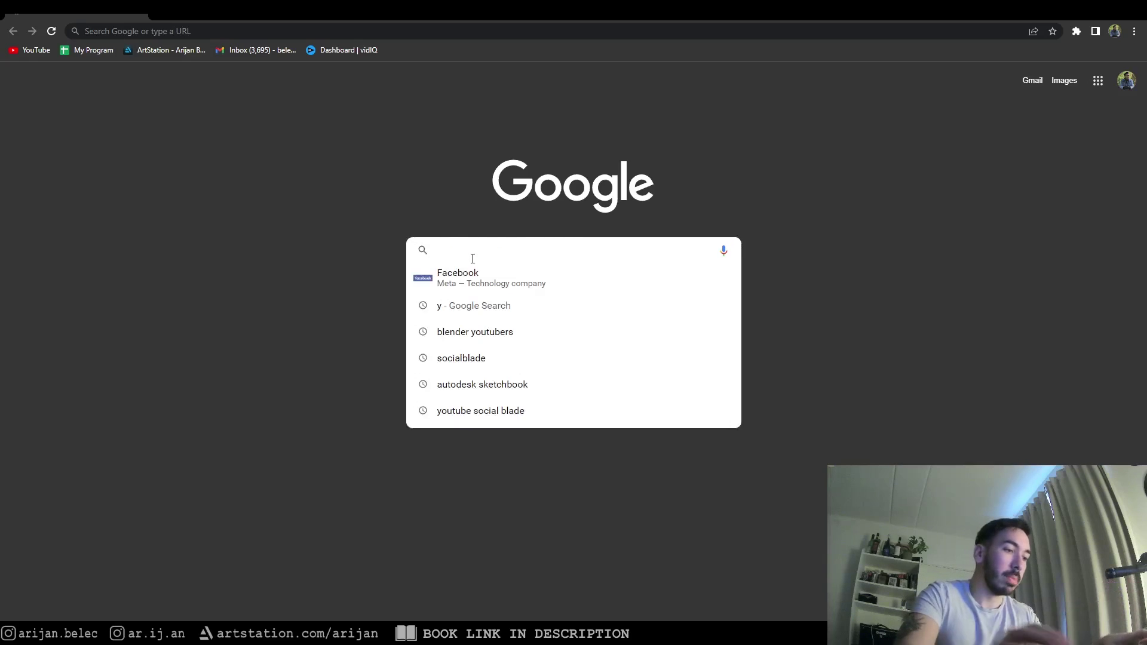
# - Search Google for 'tiger tank blueprint' and switch to the Images results
pyautogui.write('tiger tank blu')
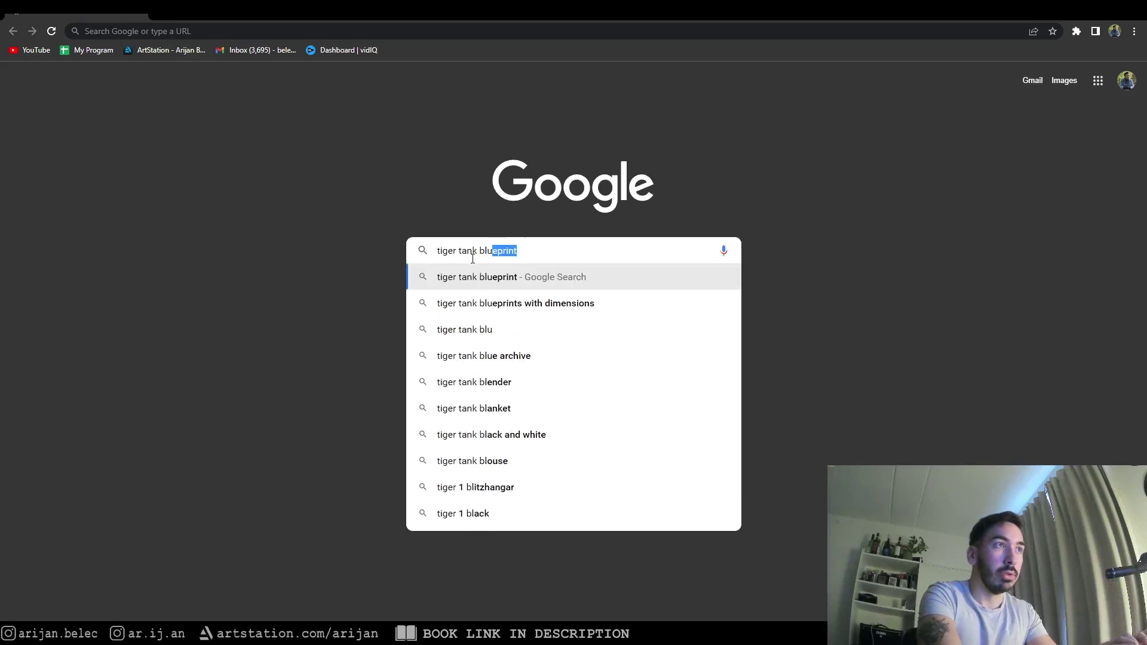
pyautogui.write('eprint')
pyautogui.press('Return')
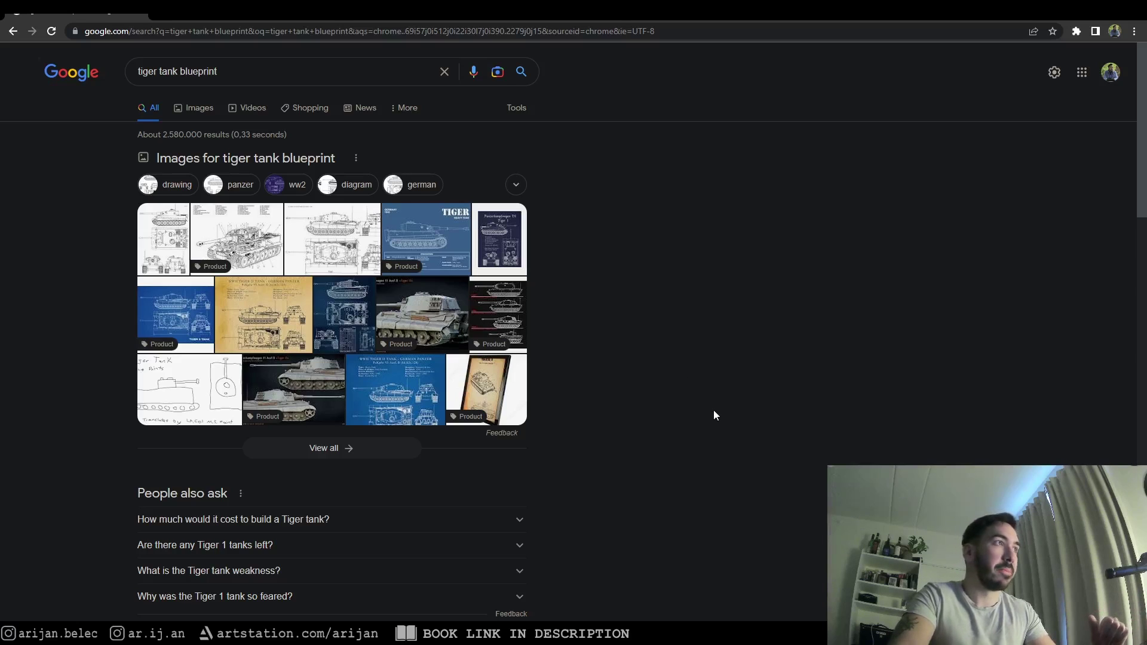
pyautogui.click(258, 84)
pyautogui.click(630, 213)
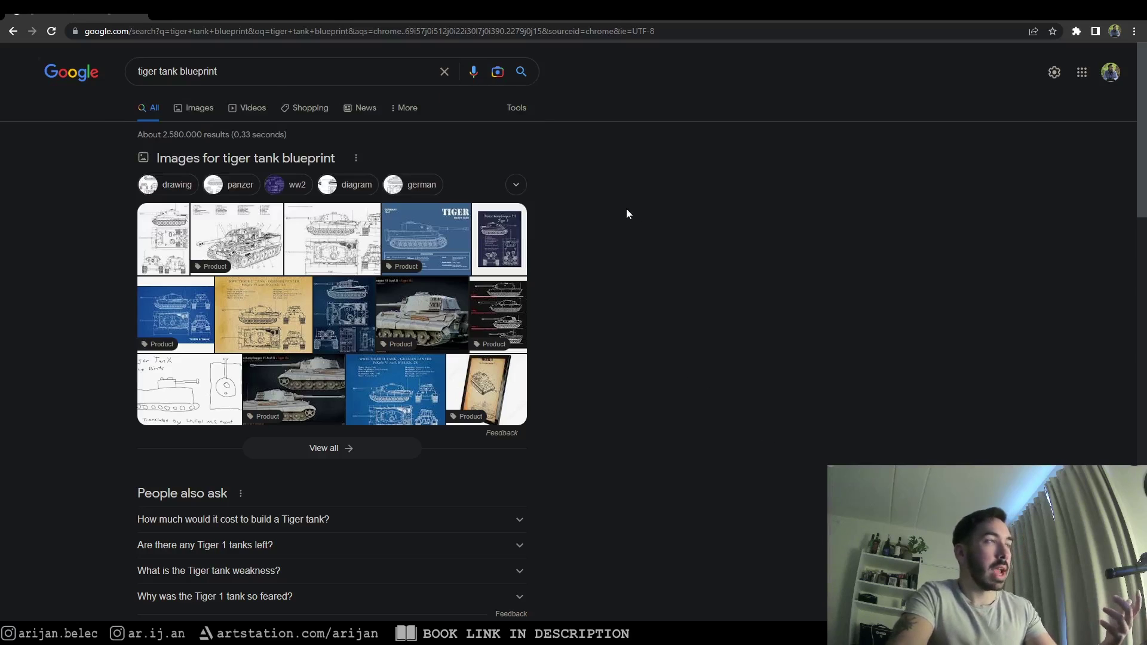
pyautogui.click(194, 109)
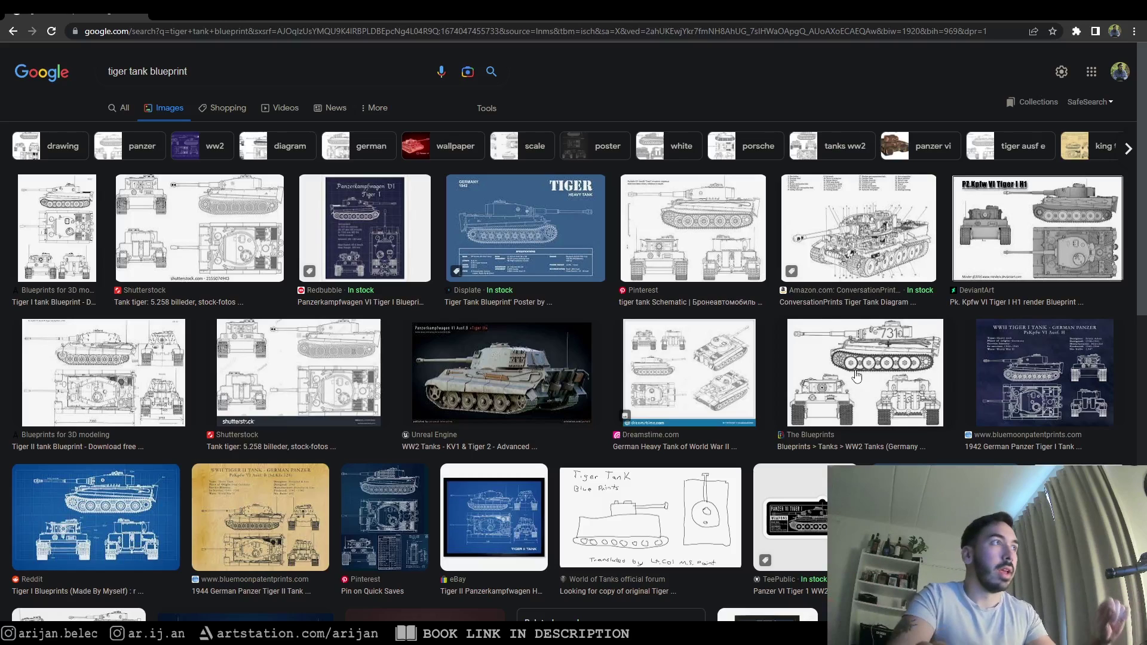
# - Compare previews of the Tiger I, Shutterstock, Pinterest and Tiger II blueprint results
pyautogui.click(146, 71)
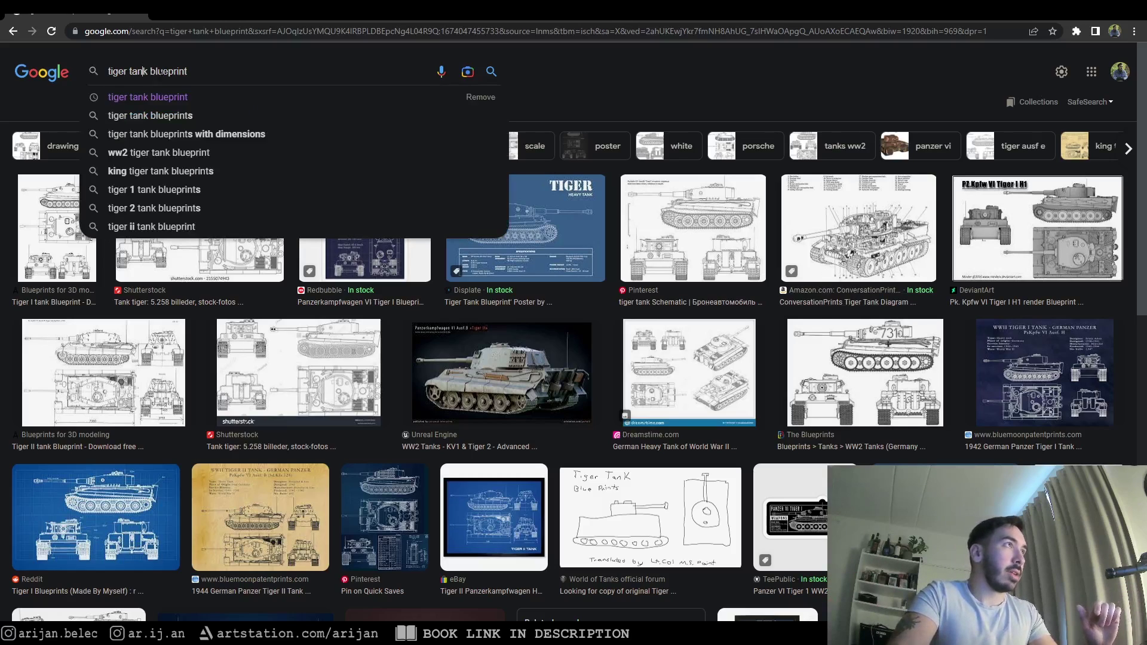
pyautogui.click(561, 78)
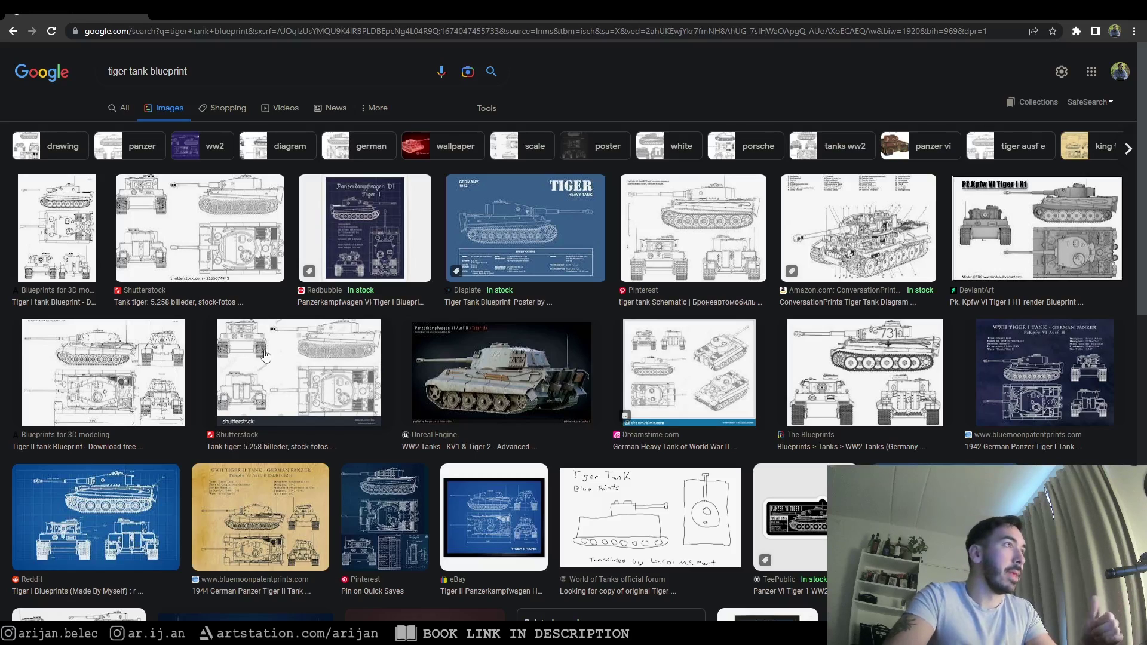
pyautogui.click(76, 242)
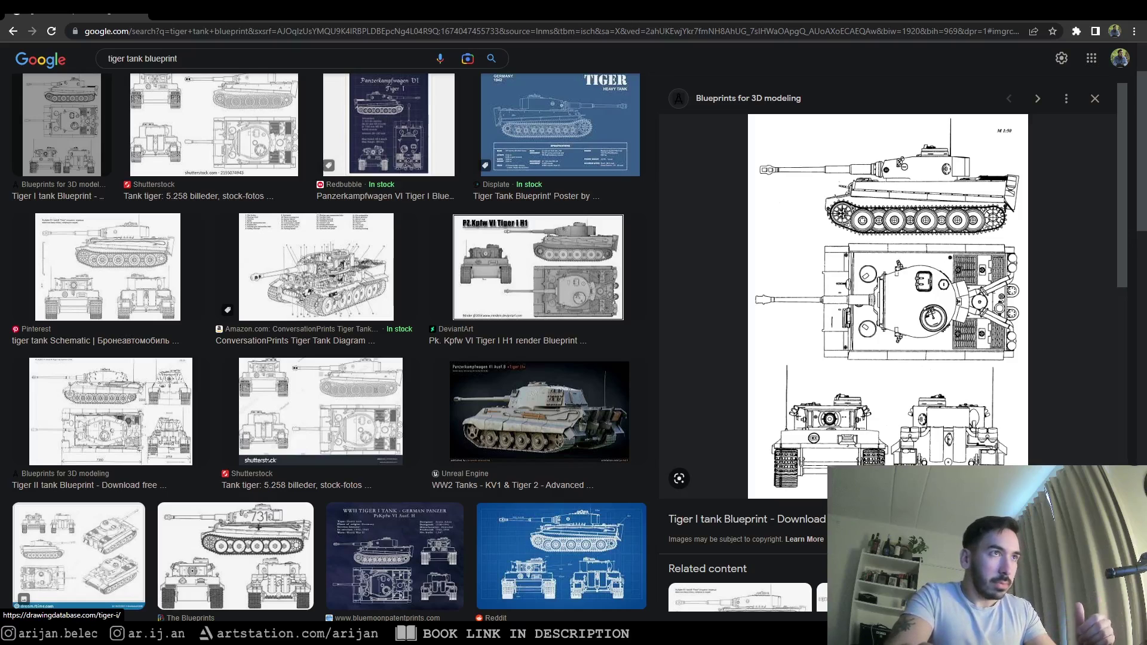
pyautogui.click(252, 174)
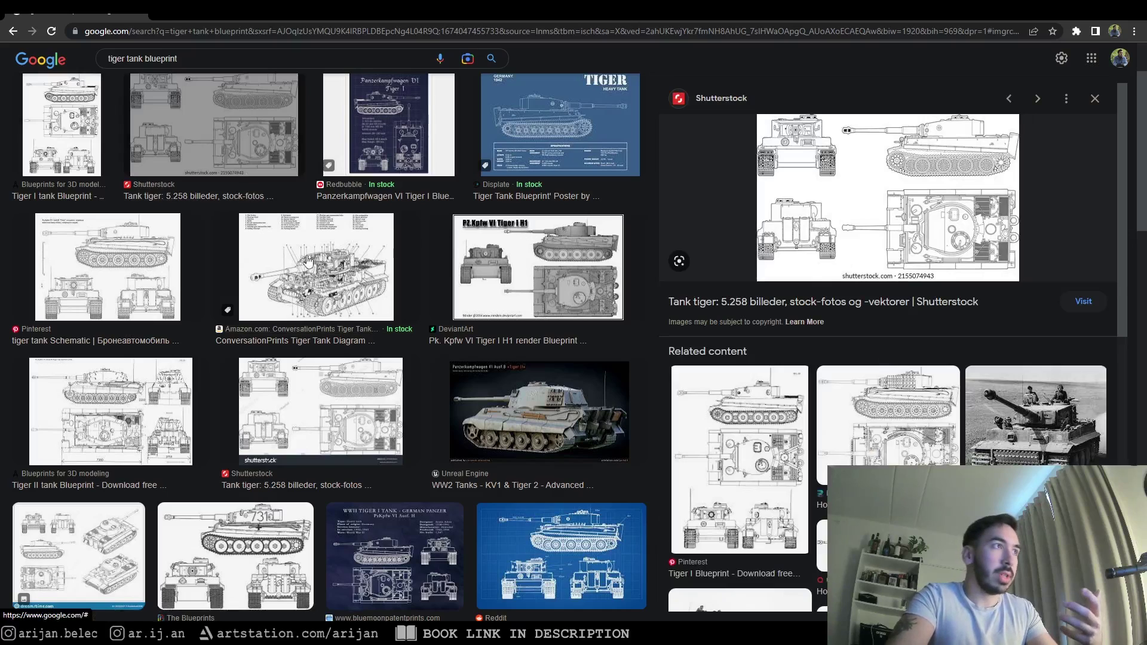
pyautogui.click(151, 264)
pyautogui.click(131, 407)
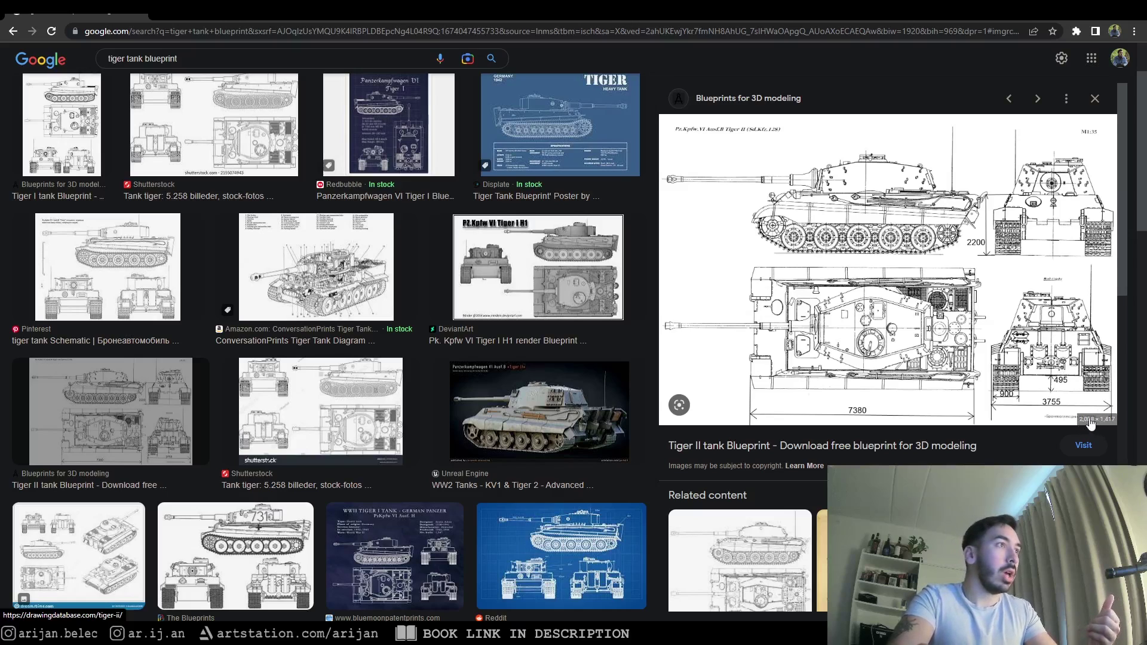
pyautogui.click(299, 172)
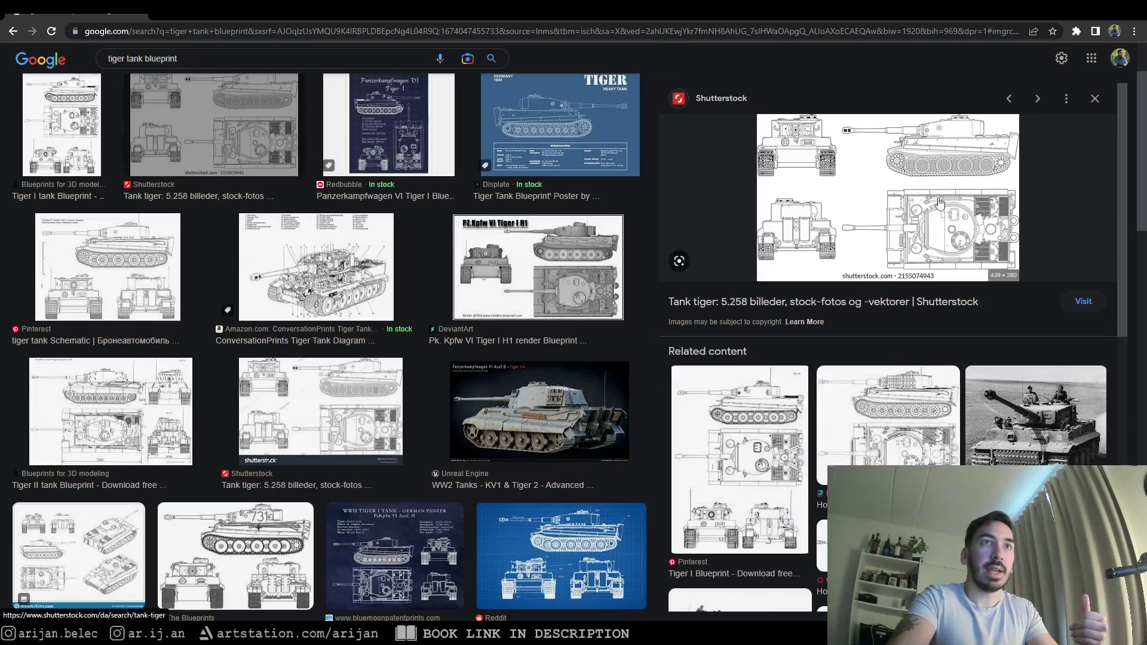
# - Open the previewed Shutterstock blueprint image in a new tab and view it
pyautogui.rightClick(937, 218)
pyautogui.click(986, 329)
pyautogui.click(215, 14)
pyautogui.hotkey('ctrl', 'shift', 'Tab')
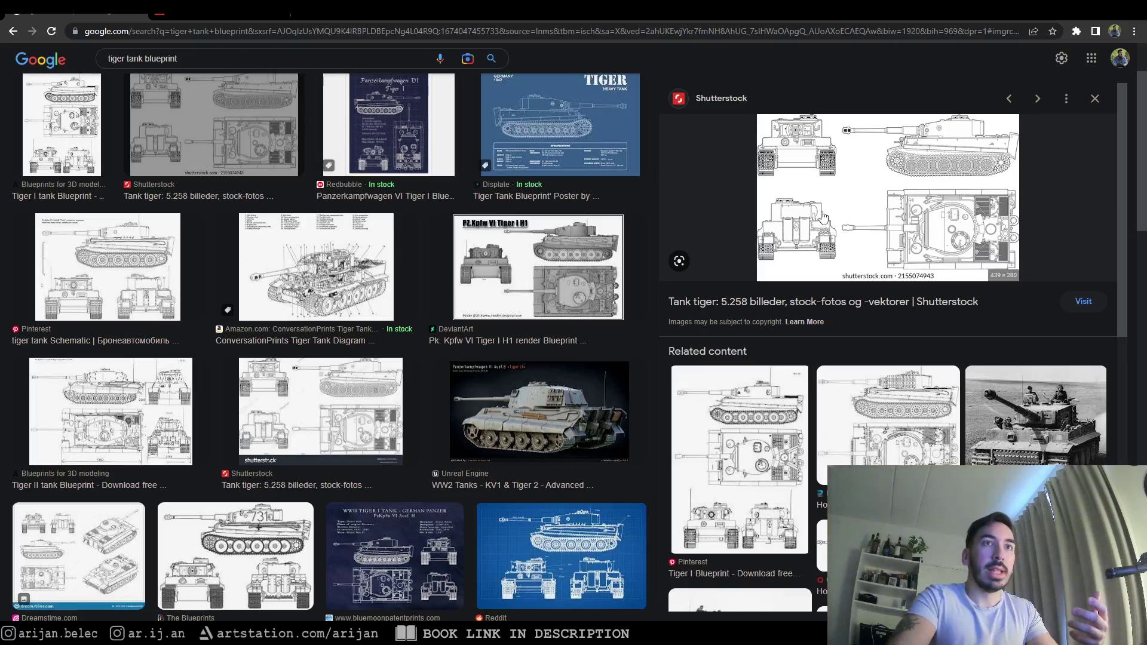
pyautogui.hotkey('ctrl', 'Tab')
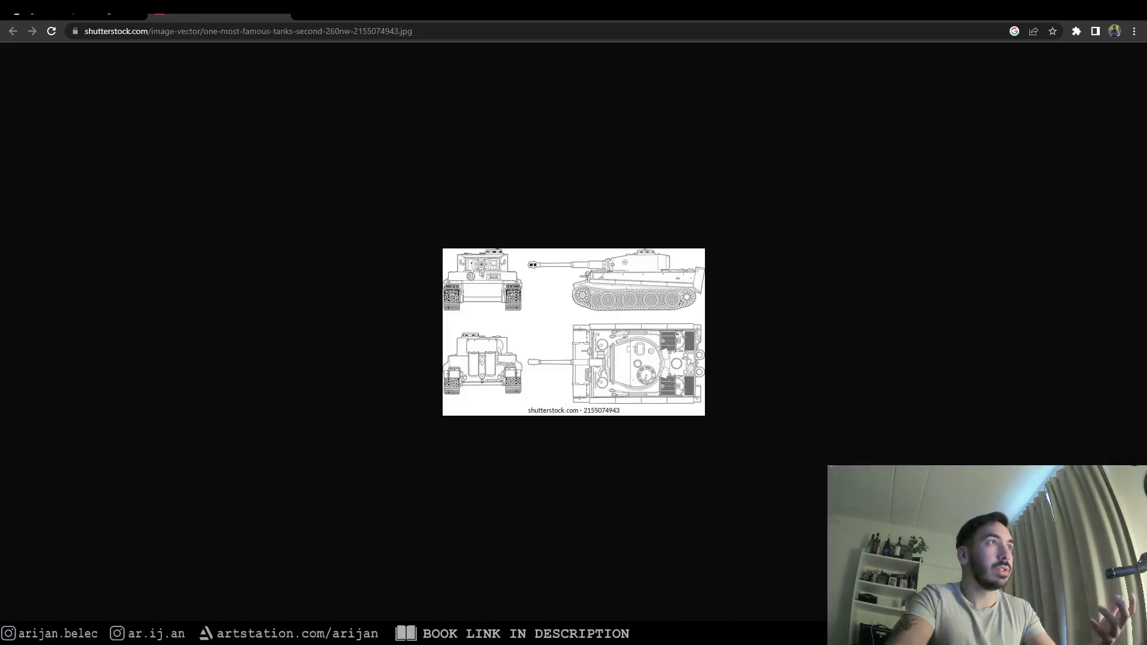
# - Zoom into the Shutterstock blueprint, view its full-size page, then return to the image results
pyautogui.keyDown('ctrl'); pyautogui.scroll(4, 631, 354); pyautogui.keyUp('ctrl')
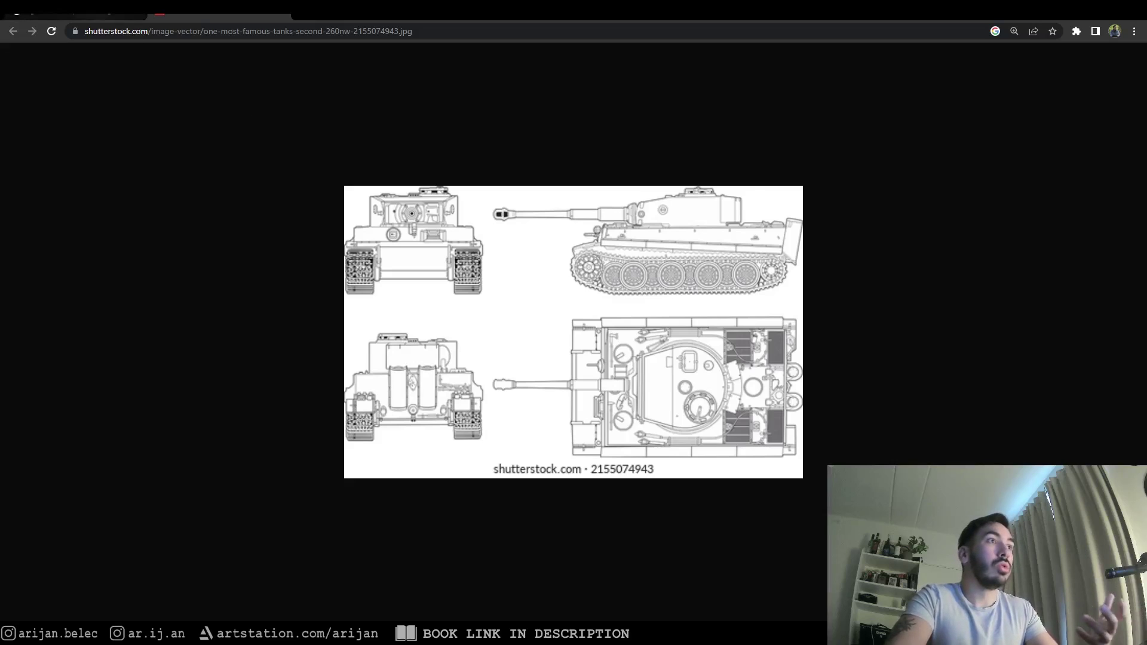
pyautogui.click(119, 15)
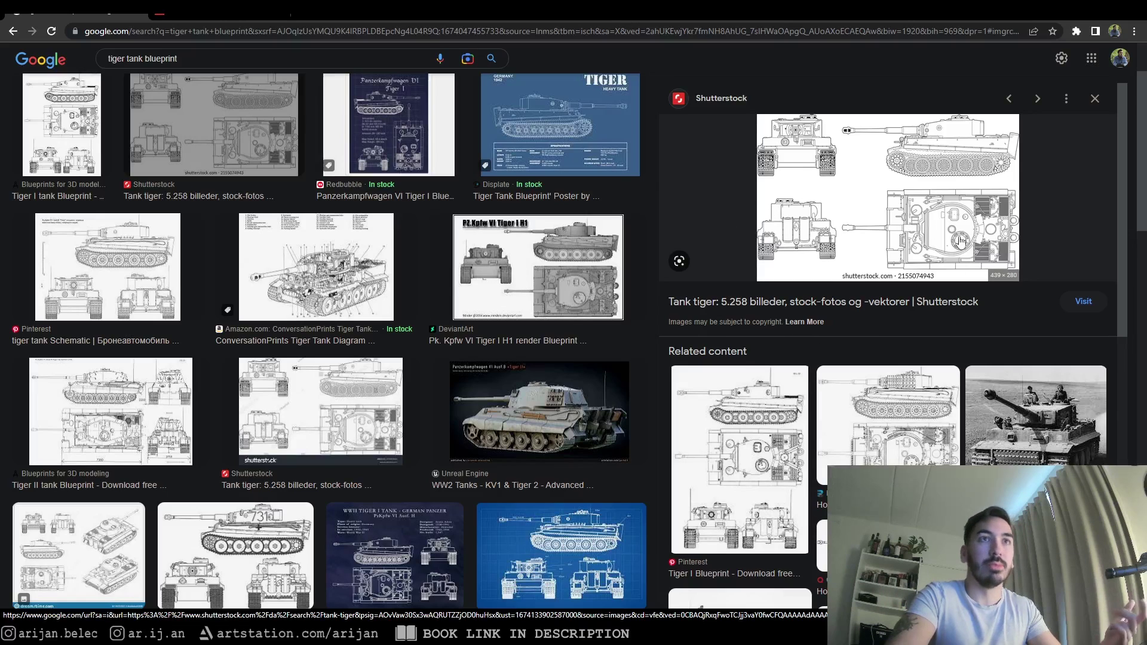
pyautogui.click(820, 204)
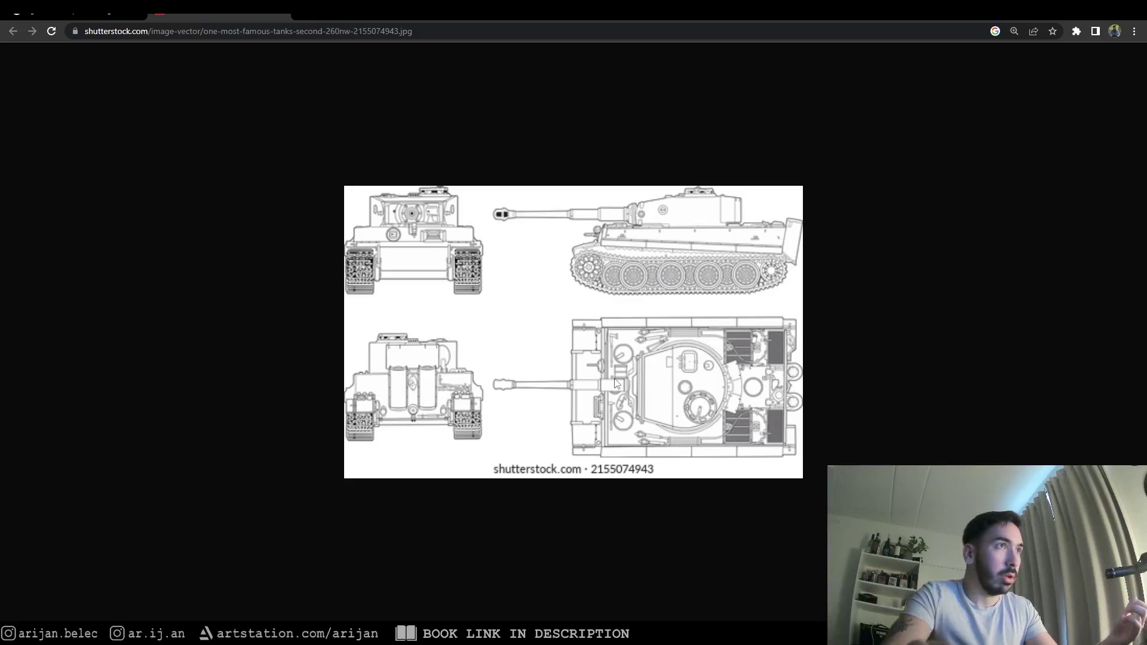
pyautogui.keyDown('ctrl'); pyautogui.scroll(-1, 637, 376); pyautogui.keyUp('ctrl')
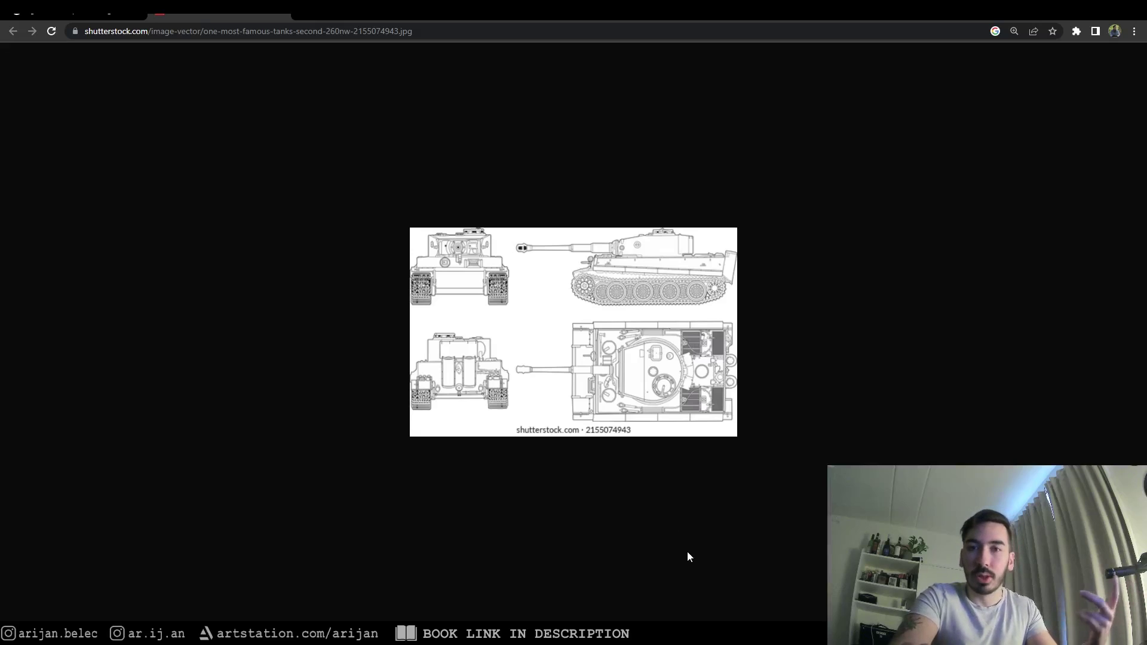
pyautogui.hotkey('alt', 'Left')
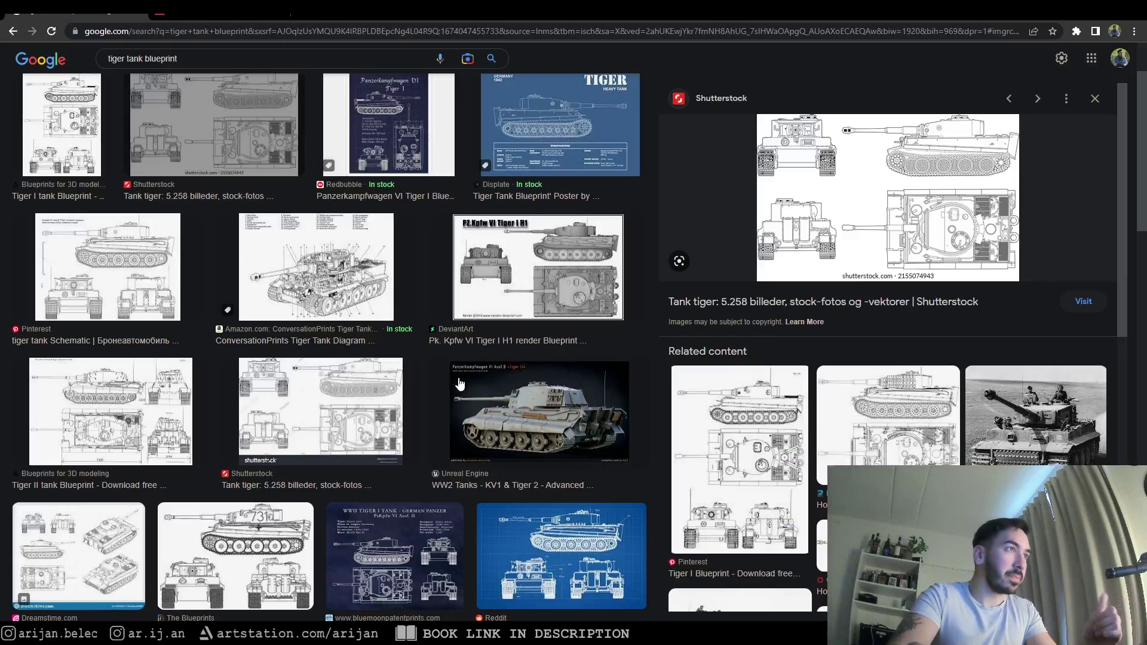
pyautogui.scroll(2, 208, 306)
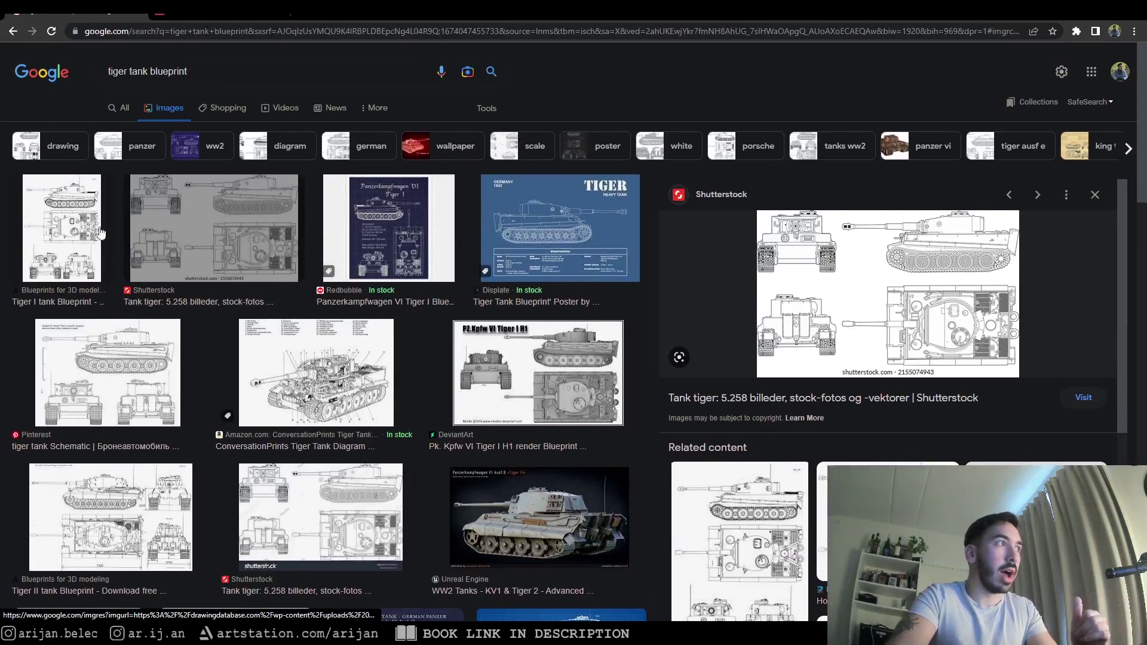
# - Re-preview the Tiger I and Shutterstock blueprints and scroll through more results
pyautogui.click(112, 237)
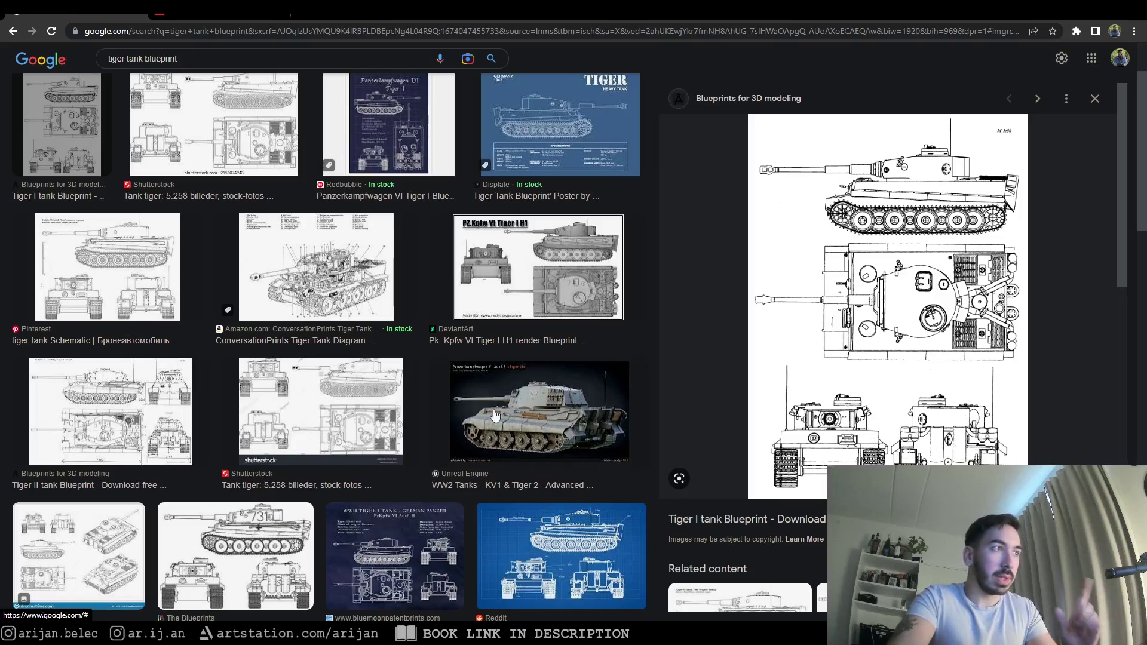
pyautogui.click(359, 406)
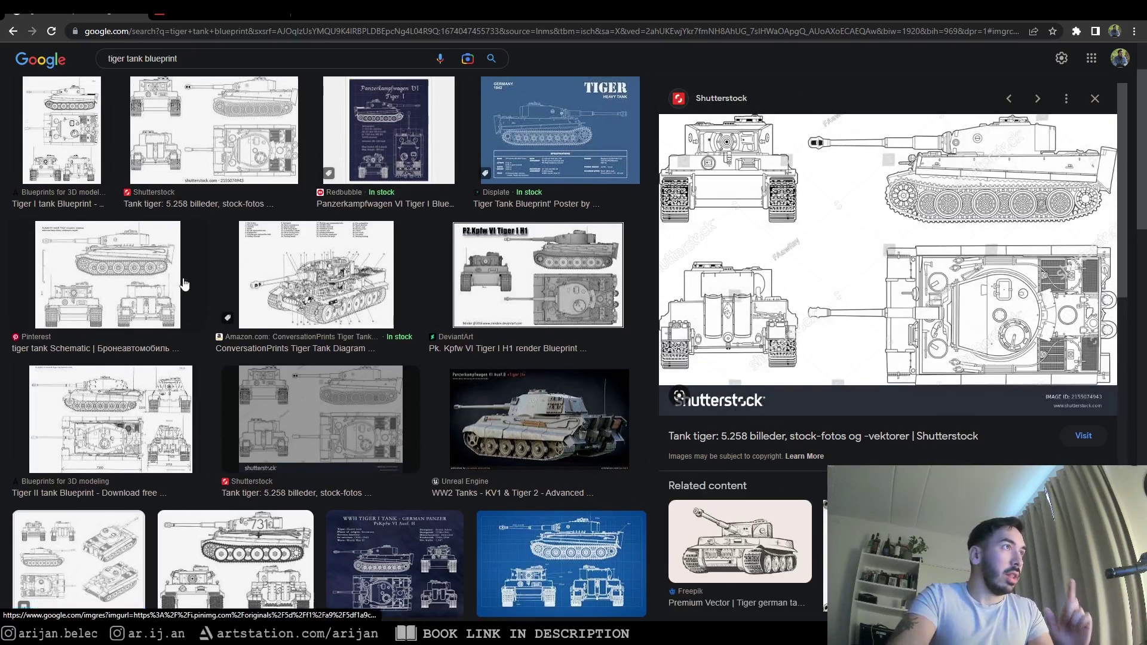
pyautogui.scroll(1, 185, 284)
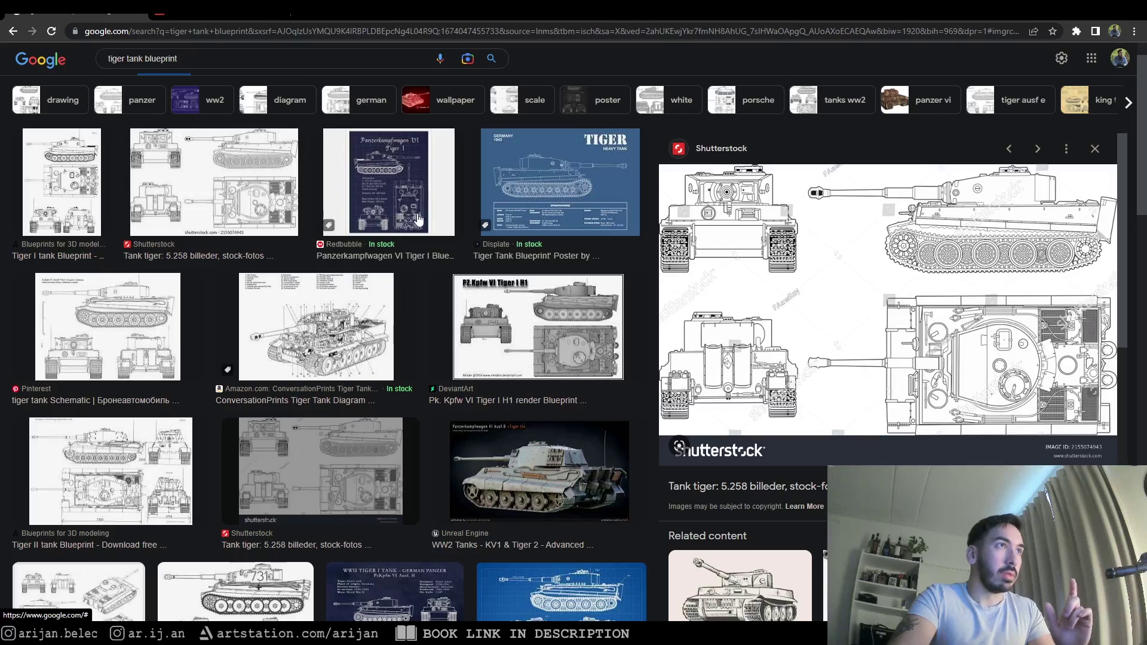
pyautogui.scroll(-5, 418, 218)
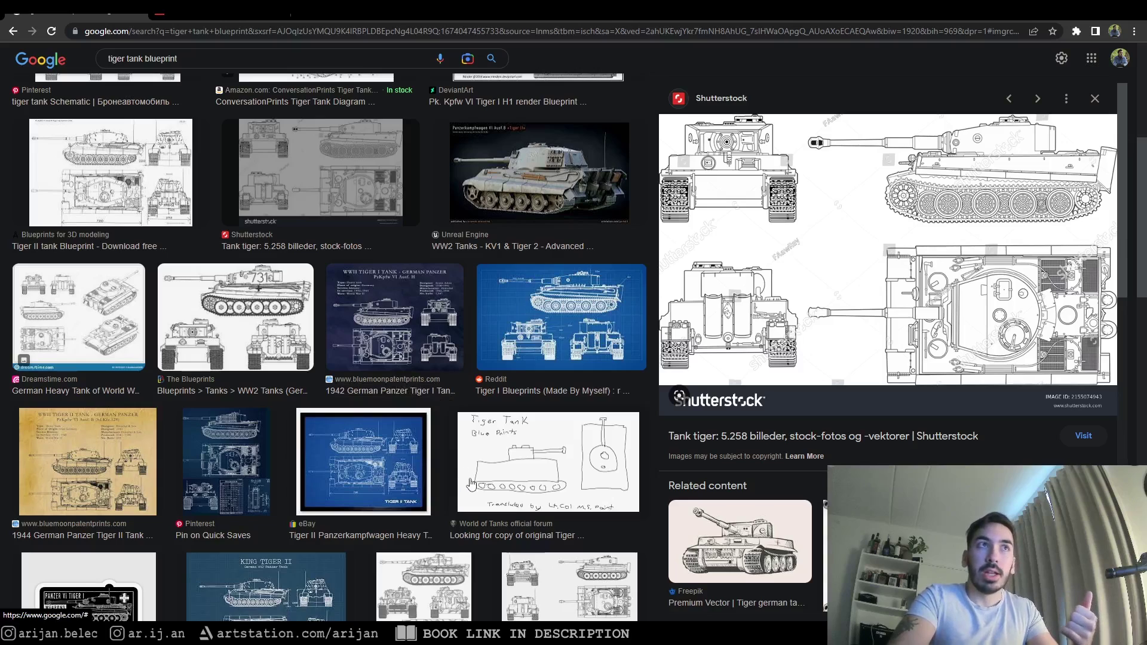
pyautogui.scroll(-2, 489, 496)
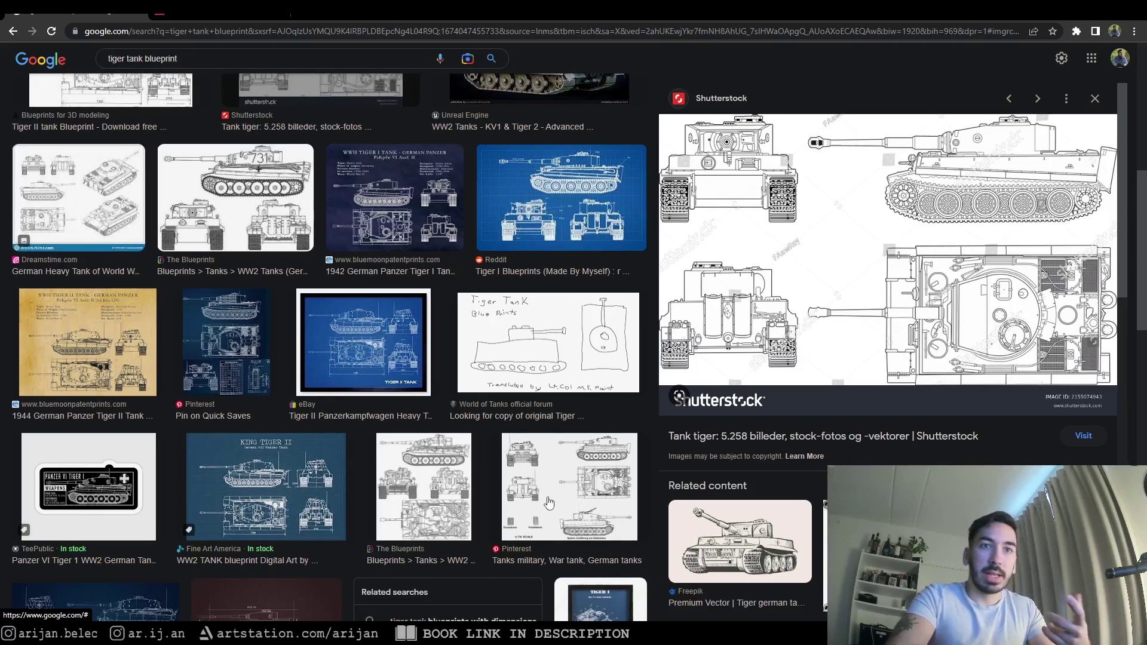
pyautogui.scroll(-3, 535, 445)
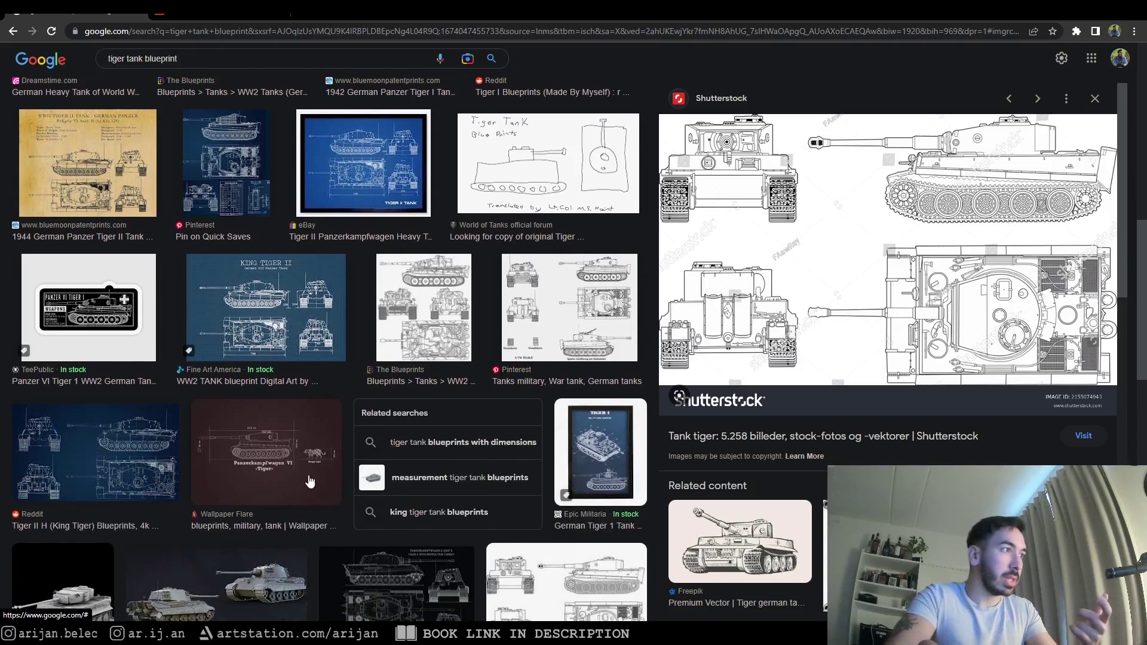
pyautogui.scroll(-2, 281, 483)
pyautogui.scroll(-3, 453, 502)
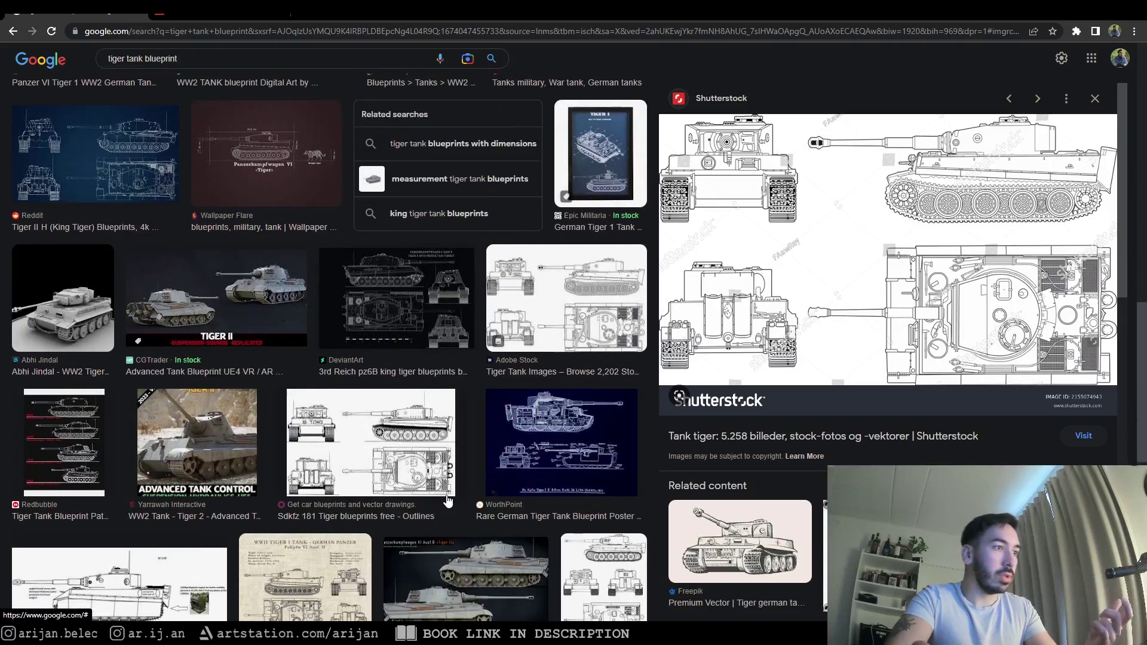
pyautogui.scroll(6, 442, 487)
pyautogui.scroll(2, 392, 489)
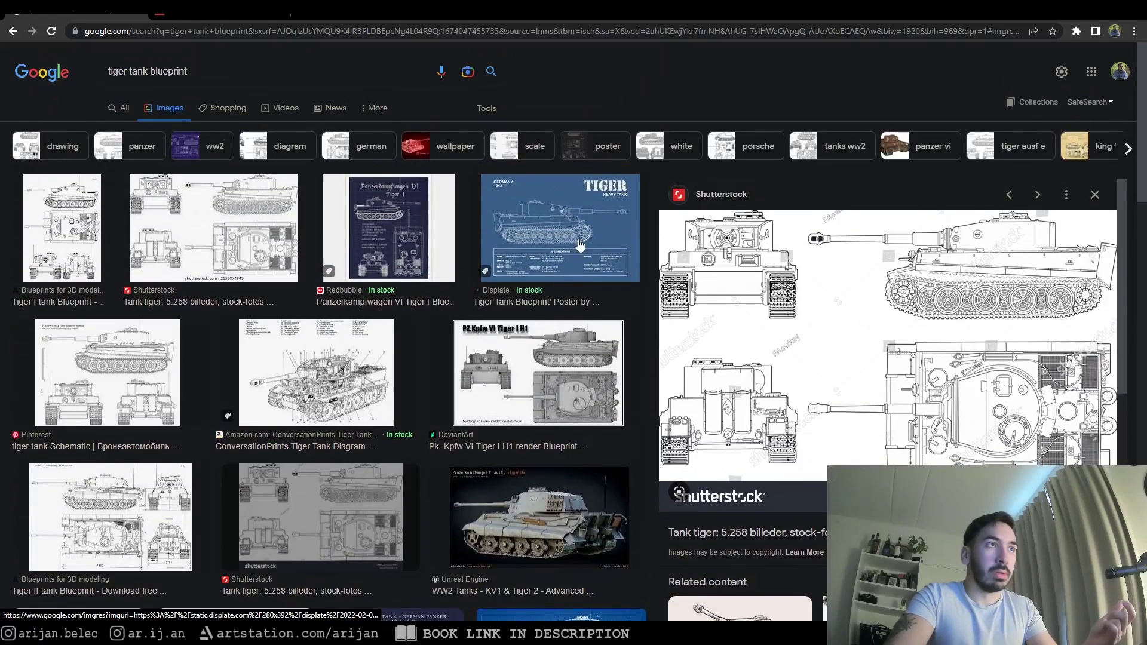
# - Open the Tiger I blueprint from Blueprints for 3D modeling full-size in a new tab
pyautogui.click(557, 197)
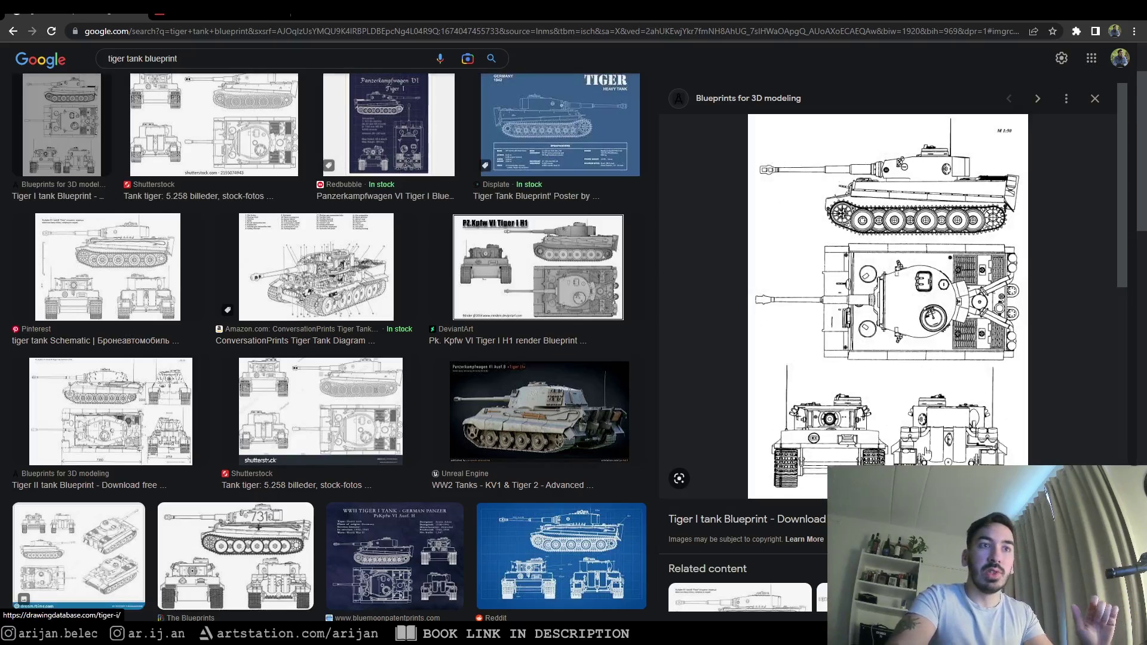
pyautogui.rightClick(900, 315)
pyautogui.click(960, 438)
pyautogui.click(362, 12)
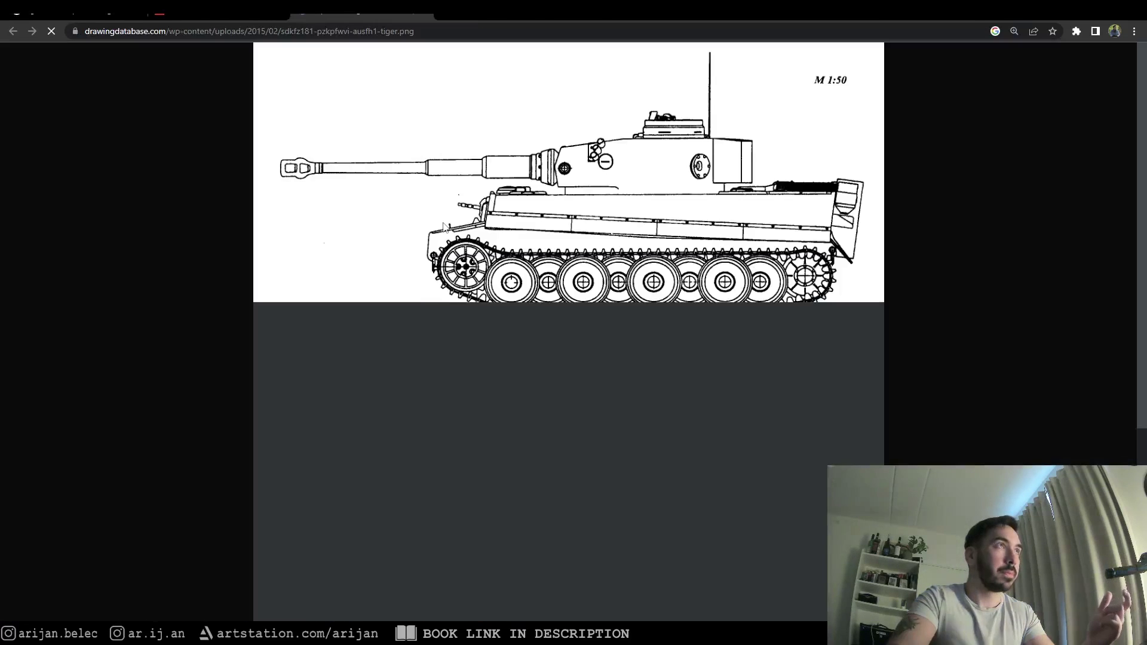
# - Save the tank blueprint image to disk and bring it into Paint.NET
pyautogui.rightClick(557, 268)
pyautogui.click(599, 288)
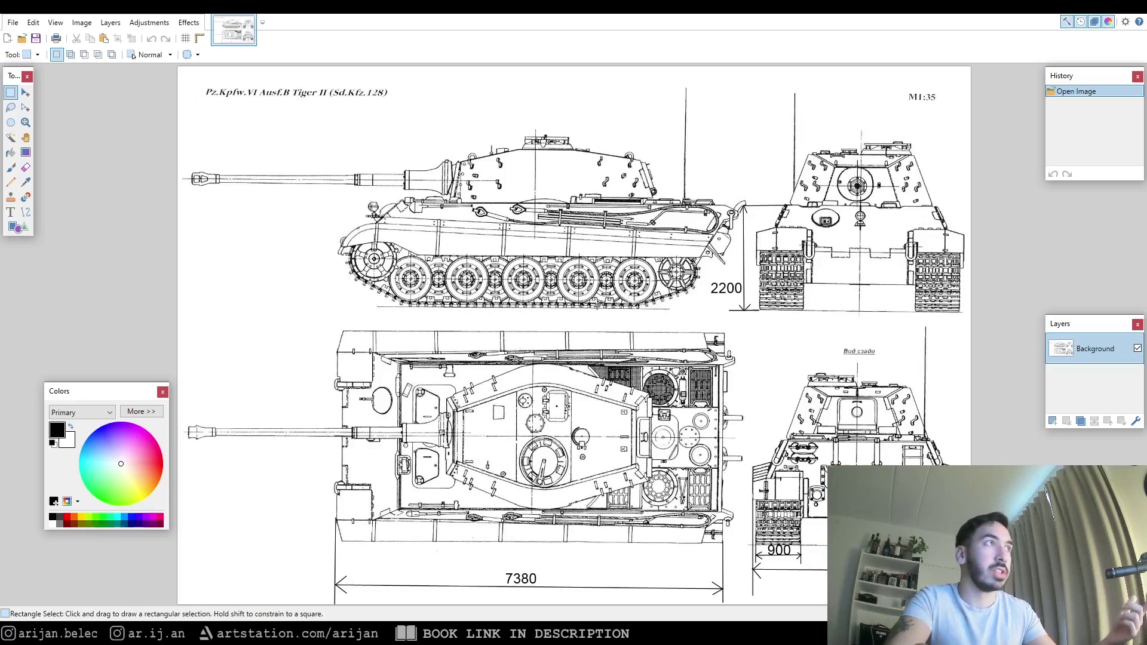
pyautogui.click(148, 22)
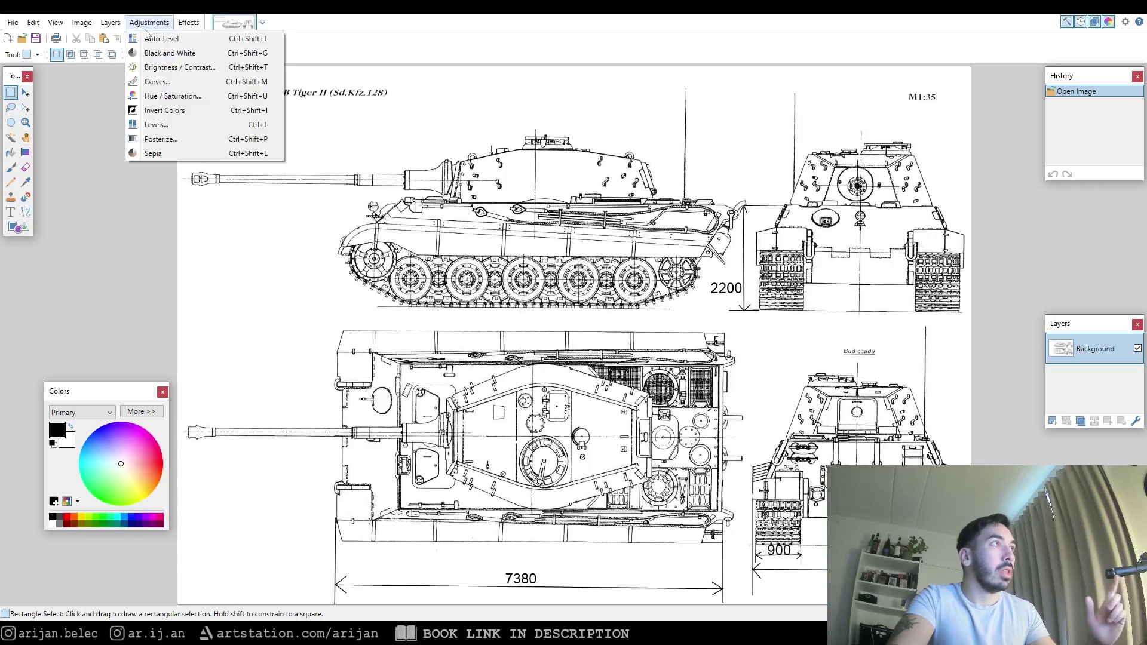
# - Apply Invert Colors to the Tiger II blueprint sheet
pyautogui.click(164, 110)
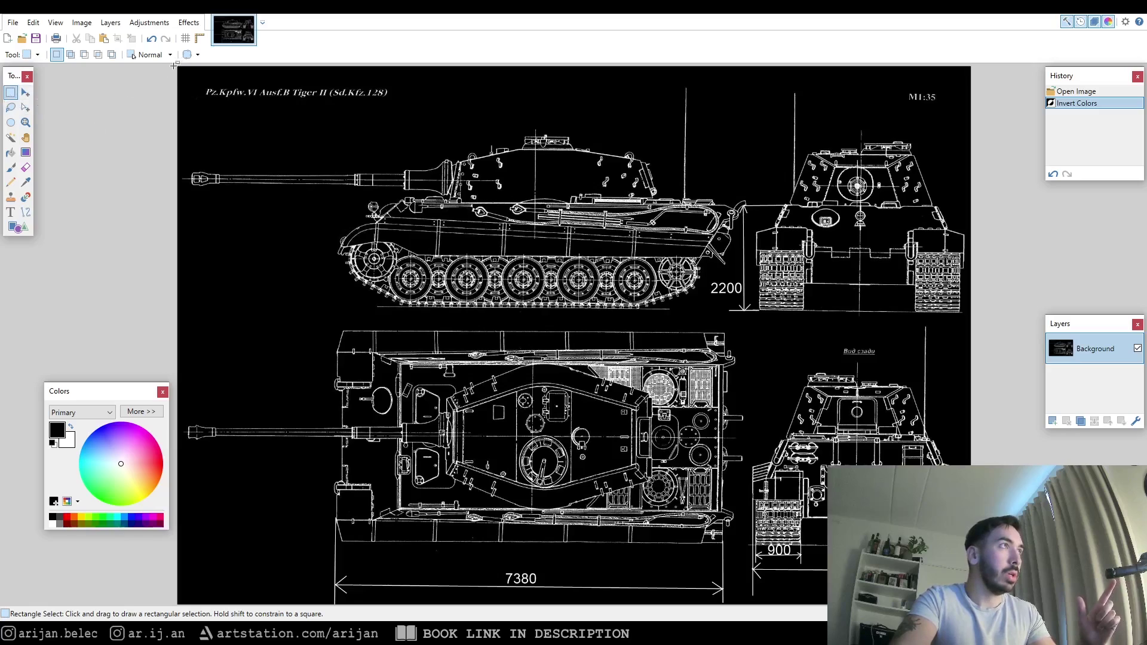
# - Copy the tank's side view and paste it into a new blank image
pyautogui.moveTo(178, 80); pyautogui.dragTo(746, 309)
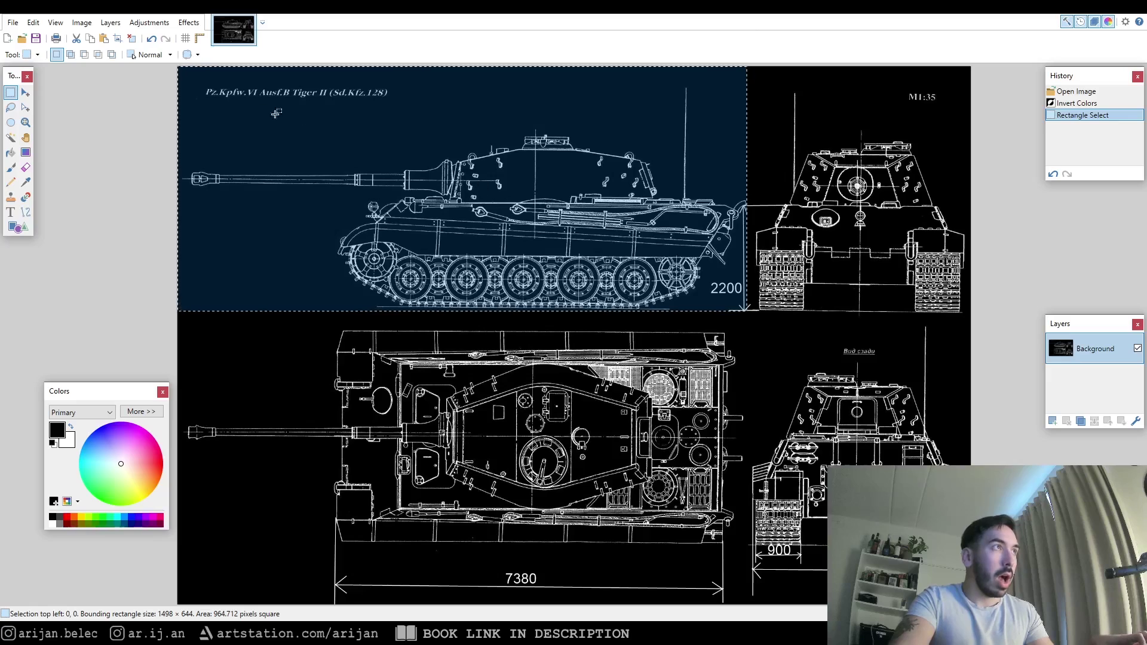
pyautogui.hotkey('ctrl', 'c')
pyautogui.hotkey('ctrl', 'n')
pyautogui.click(574, 385)
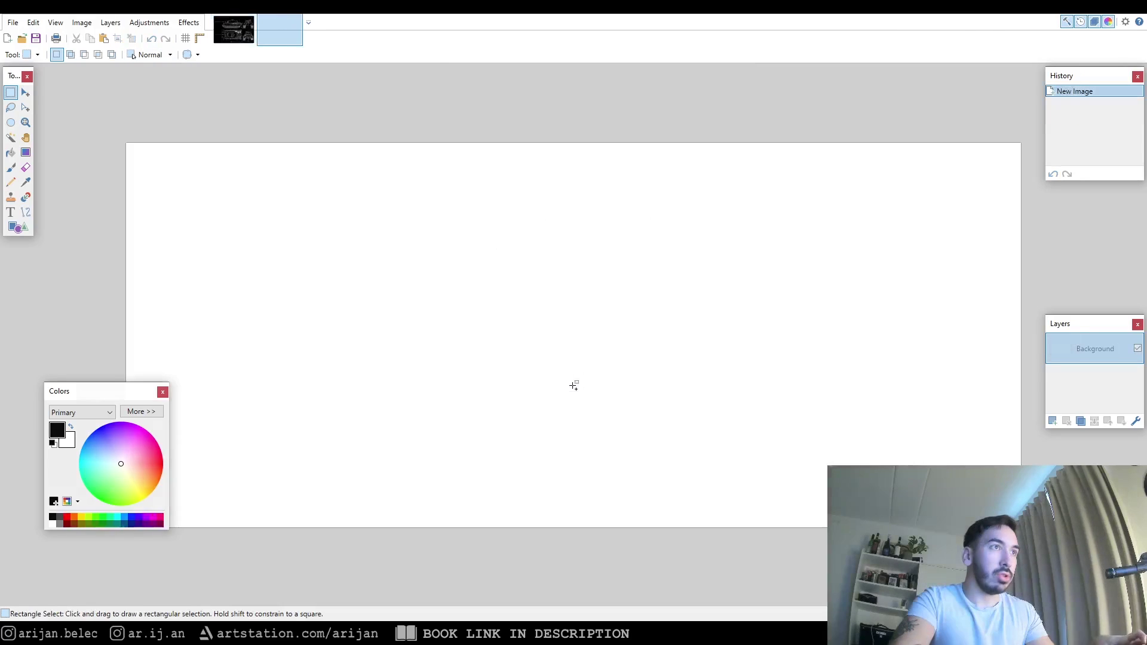
pyautogui.hotkey('ctrl', 'v')
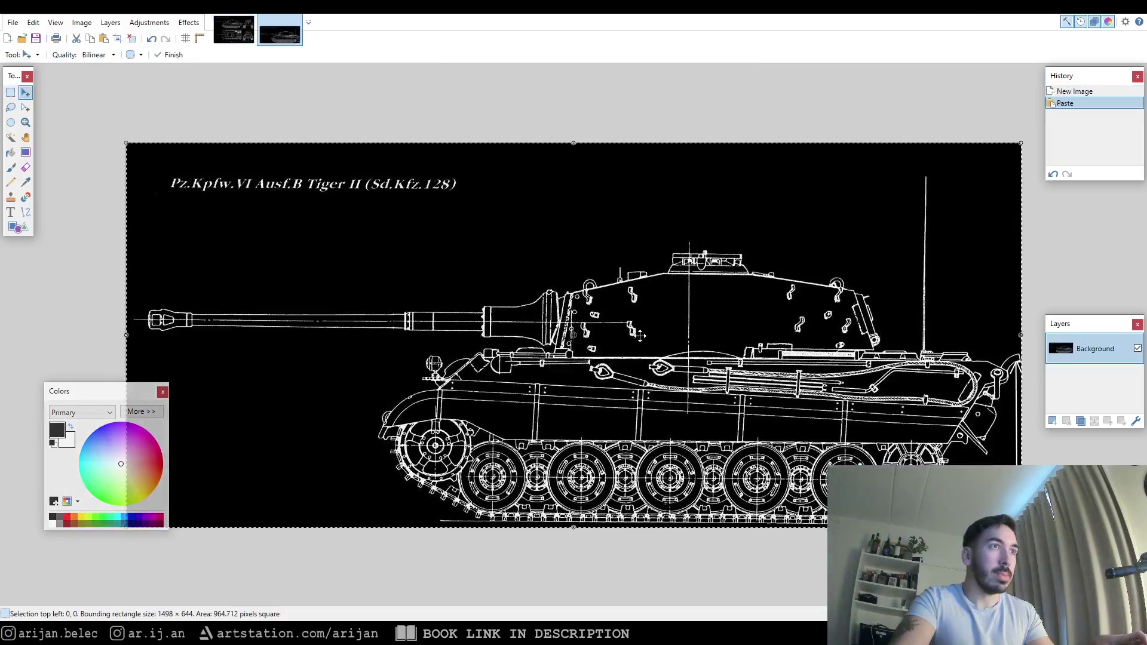
# - On the full inverted blueprint, rectangle-select the top view, then clear the selection
pyautogui.click(234, 29)
pyautogui.press('s')
pyautogui.moveTo(172, 311); pyautogui.dragTo(729, 609)
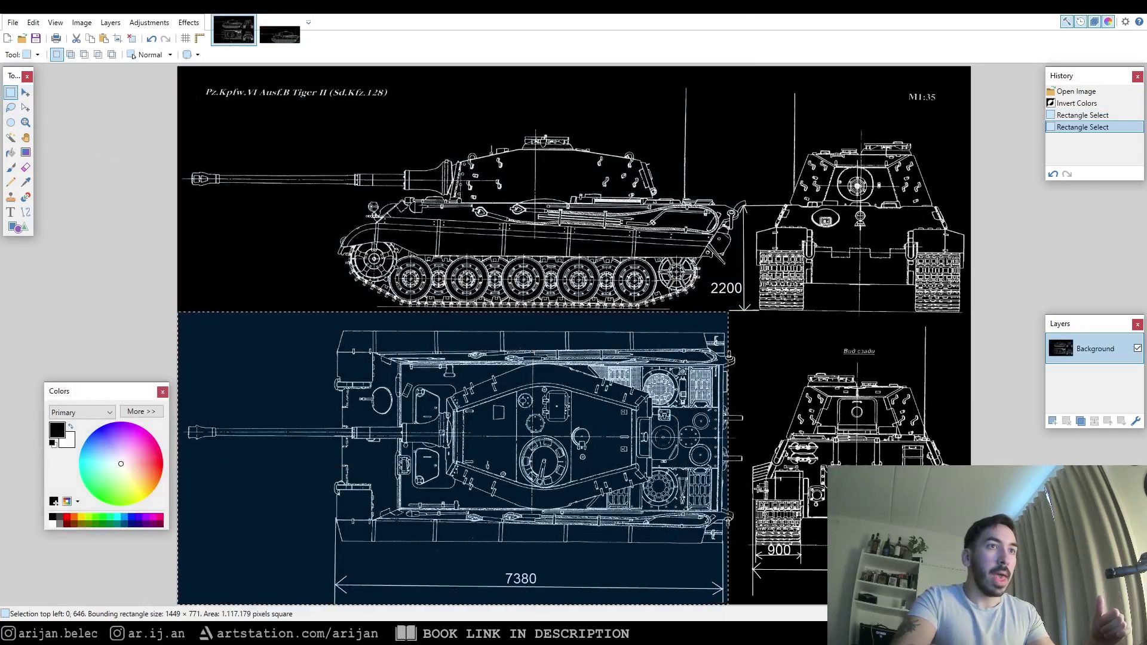
pyautogui.click(759, 490)
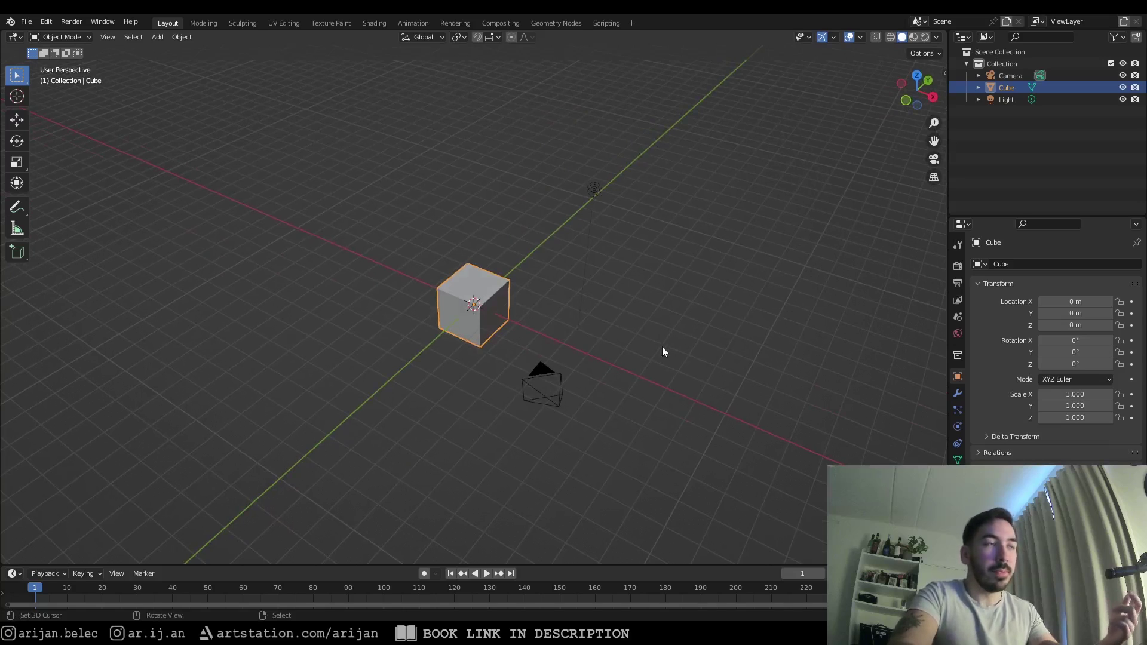
# - In top view, add the inverted blueprint file as a Reference image, then orbit to inspect it
pyautogui.press('KP_7')
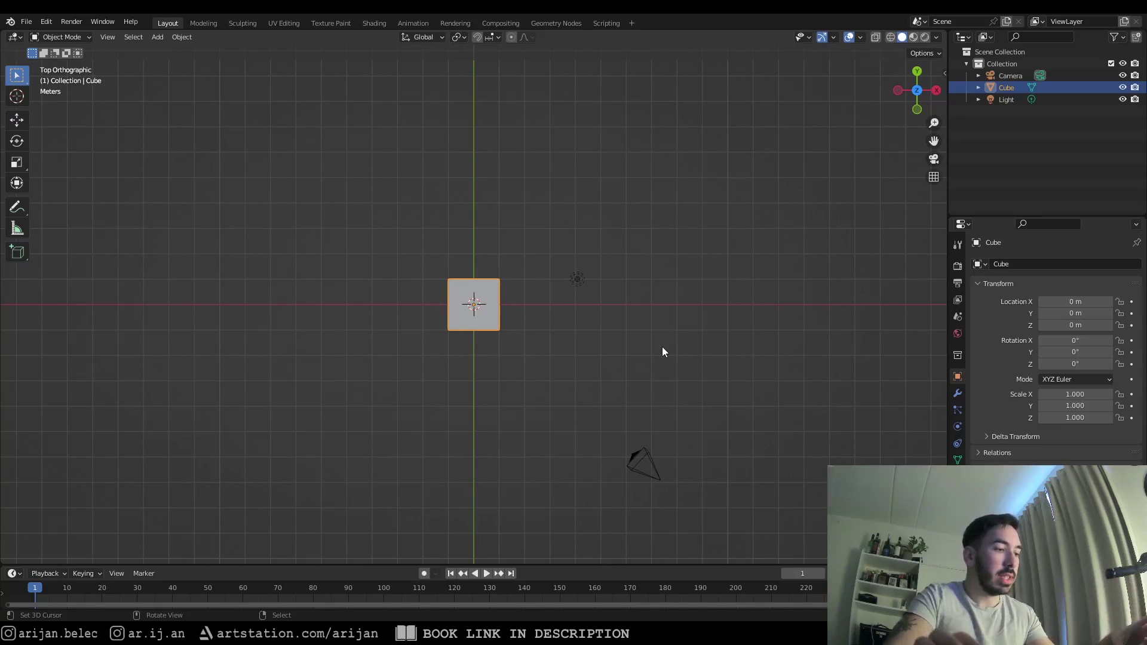
pyautogui.hotkey('shift', 'a')
pyautogui.moveTo(430, 426)
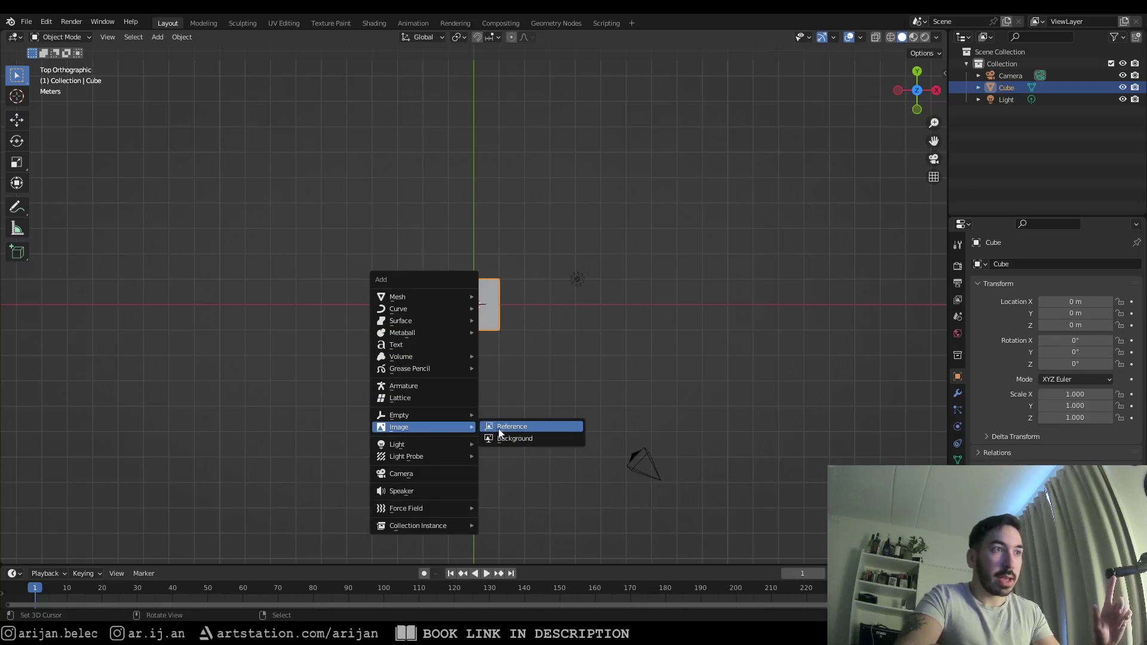
pyautogui.click(512, 427)
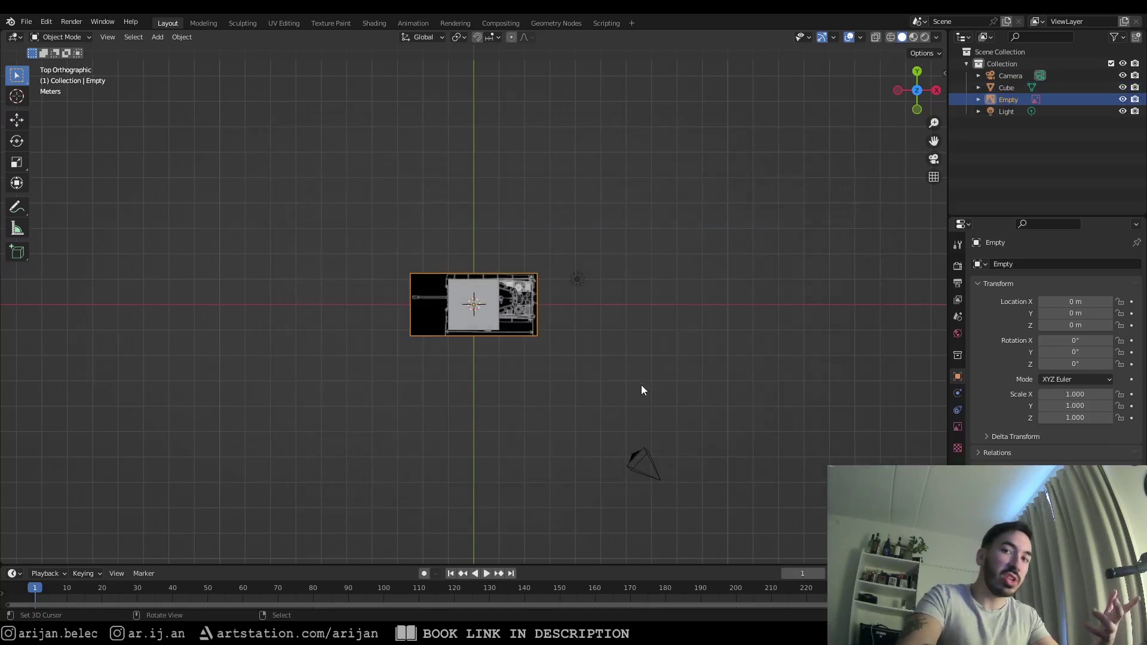
pyautogui.scroll(3, 563, 389)
pyautogui.scroll(2, 490, 324)
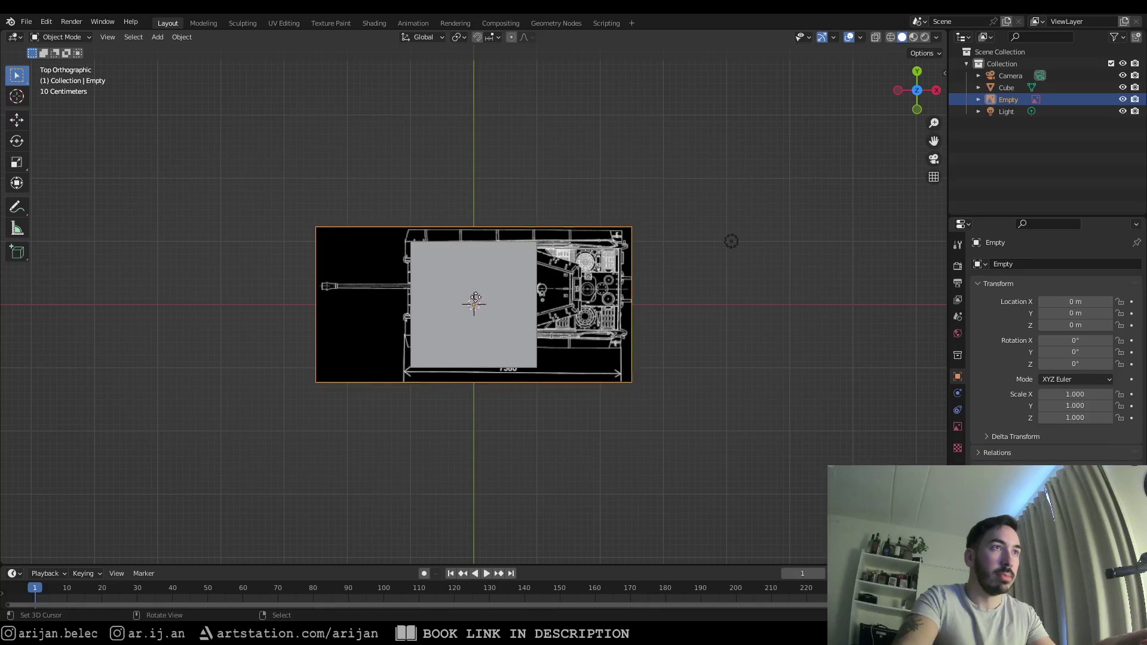
pyautogui.scroll(-4, 525, 339)
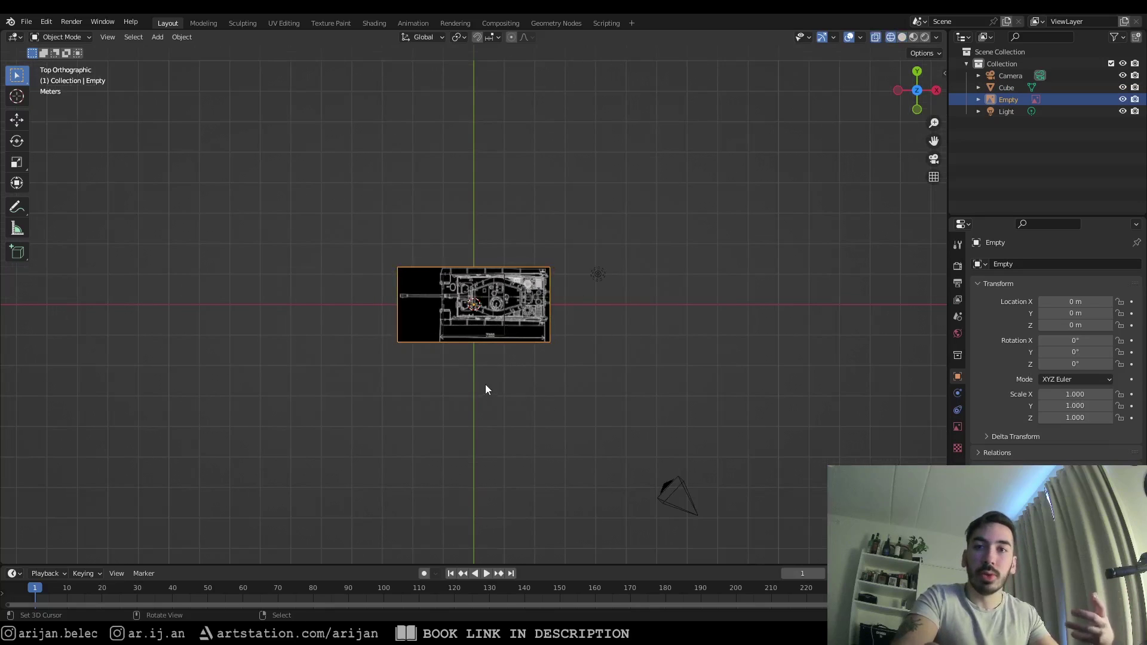
pyautogui.moveTo(481, 370); pyautogui.dragTo(481, 335, button='middle')
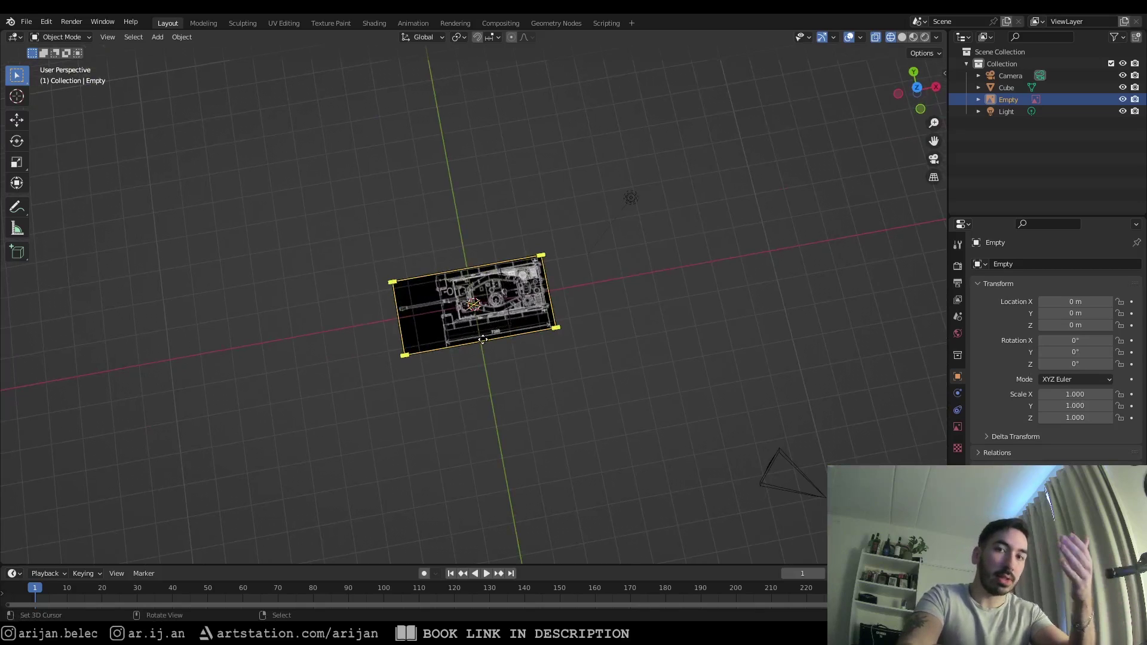
# - Move the blueprint image down along Z to about -4.52 m
pyautogui.press('KP_7')
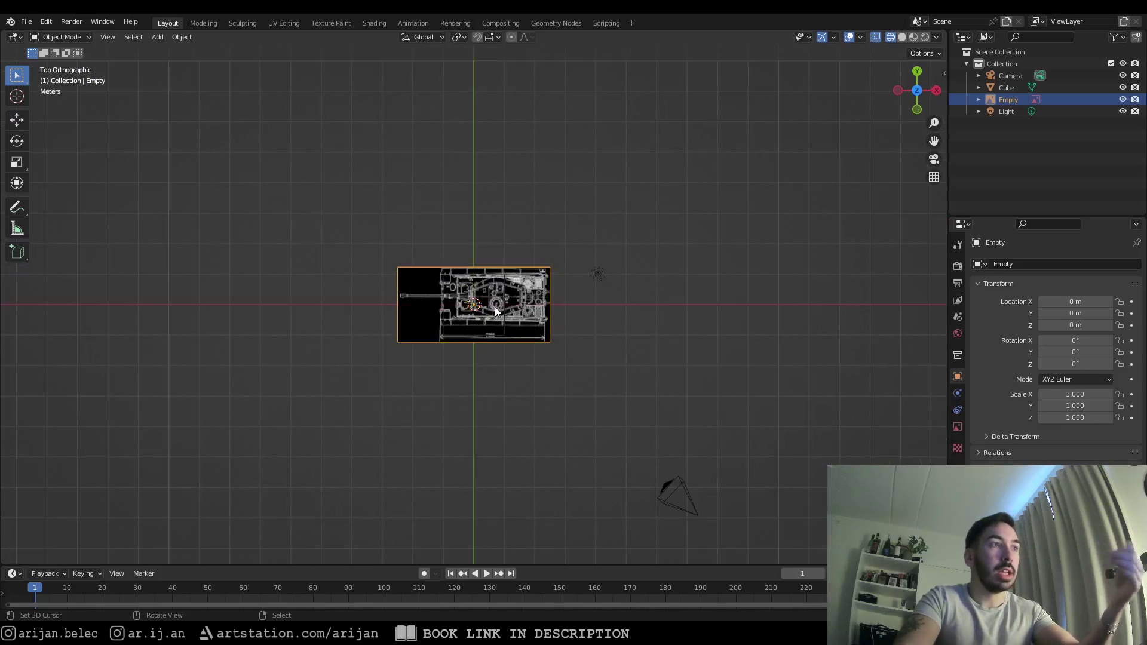
pyautogui.moveTo(501, 335); pyautogui.dragTo(526, 332, button='middle')
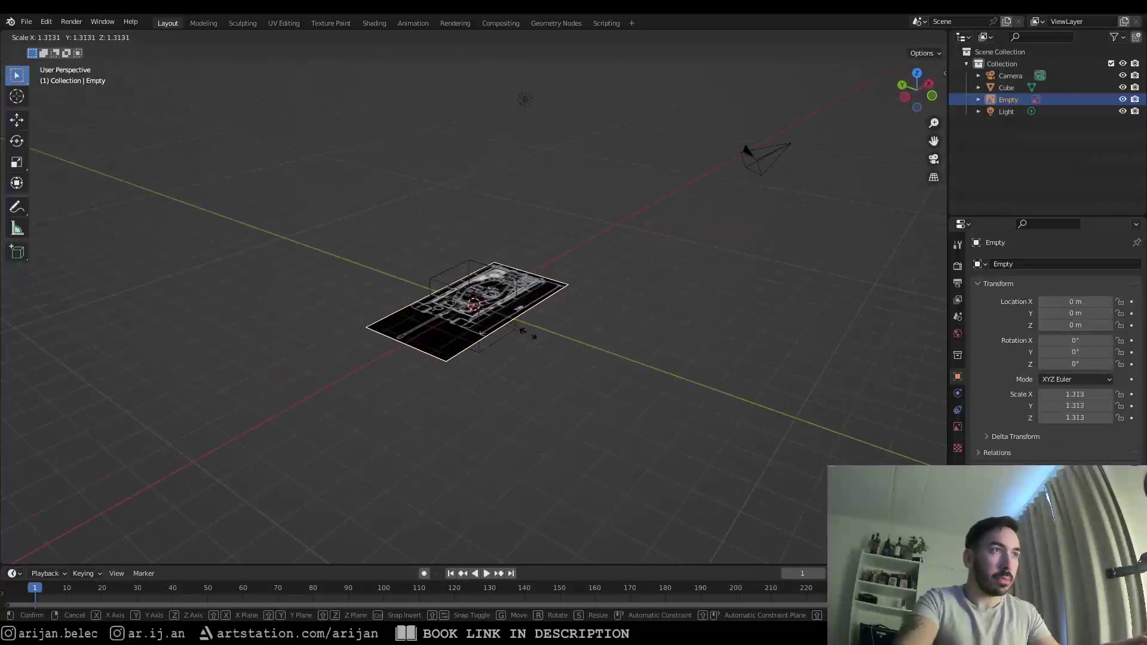
pyautogui.press('g')
pyautogui.press('z')
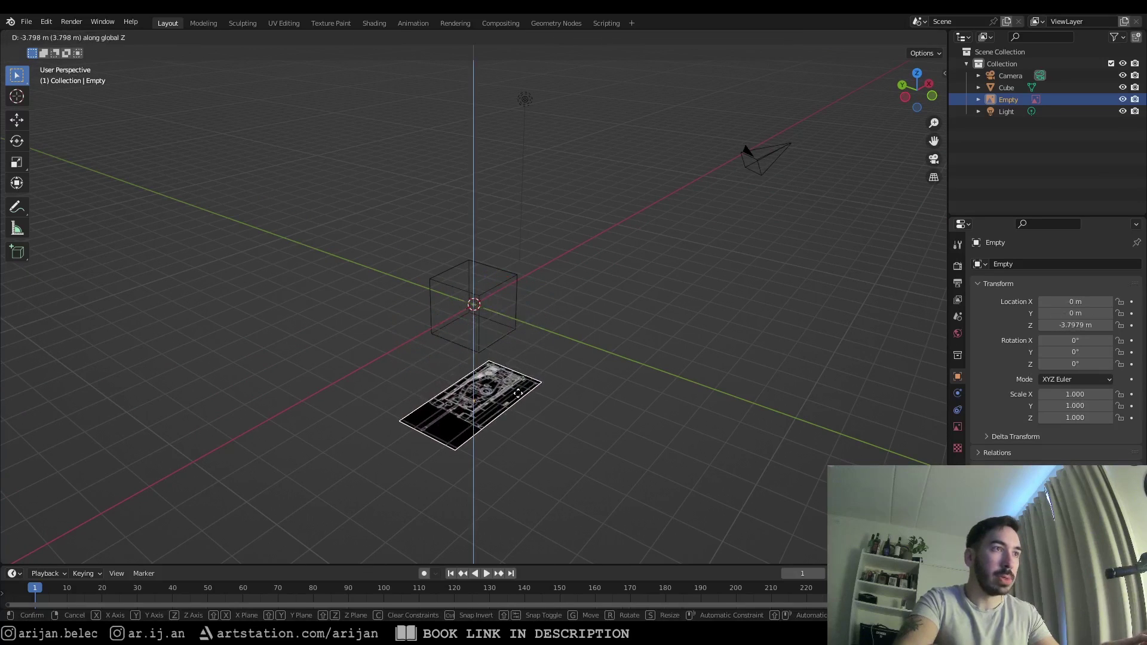
pyautogui.click(455, 376)
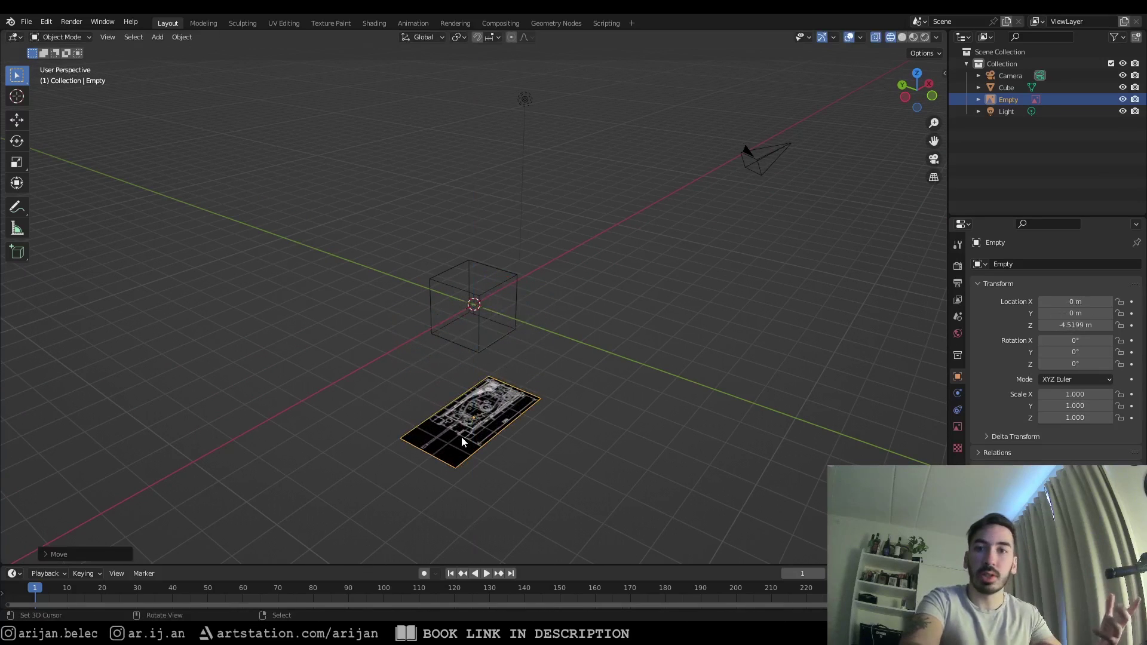
pyautogui.press('KP_7')
pyautogui.scroll(5, 449, 316)
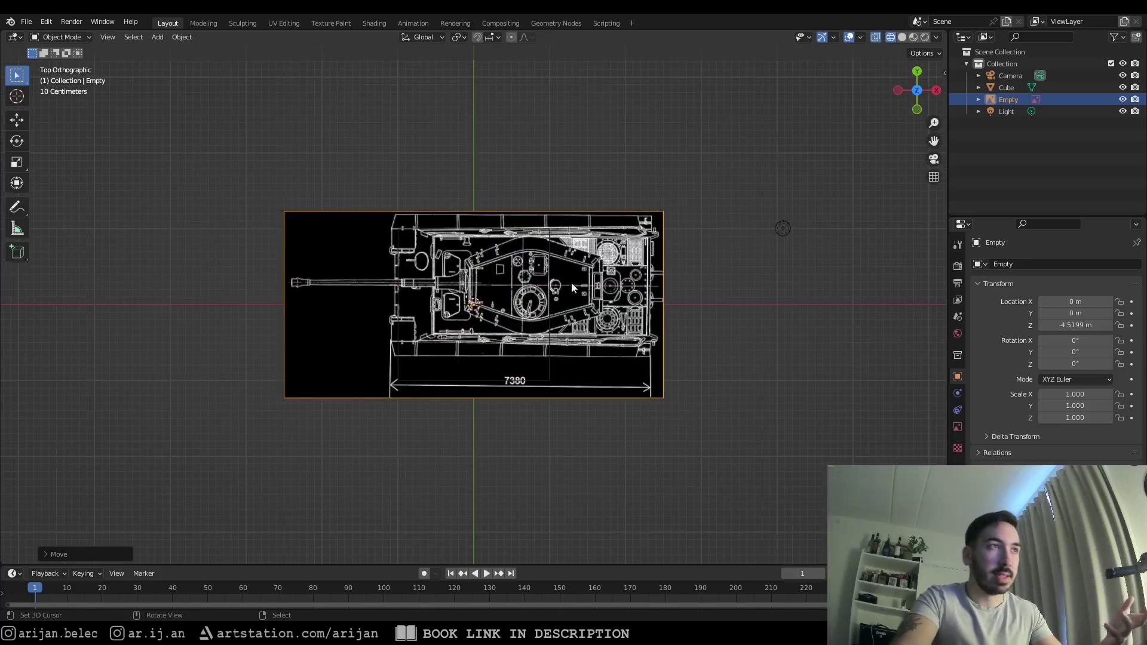
pyautogui.scroll(-4, 521, 374)
pyautogui.moveTo(521, 374); pyautogui.dragTo(634, 359, button='middle')
# - Enable the blueprint image's opacity at 0.78, then select the cube
pyautogui.click(957, 426)
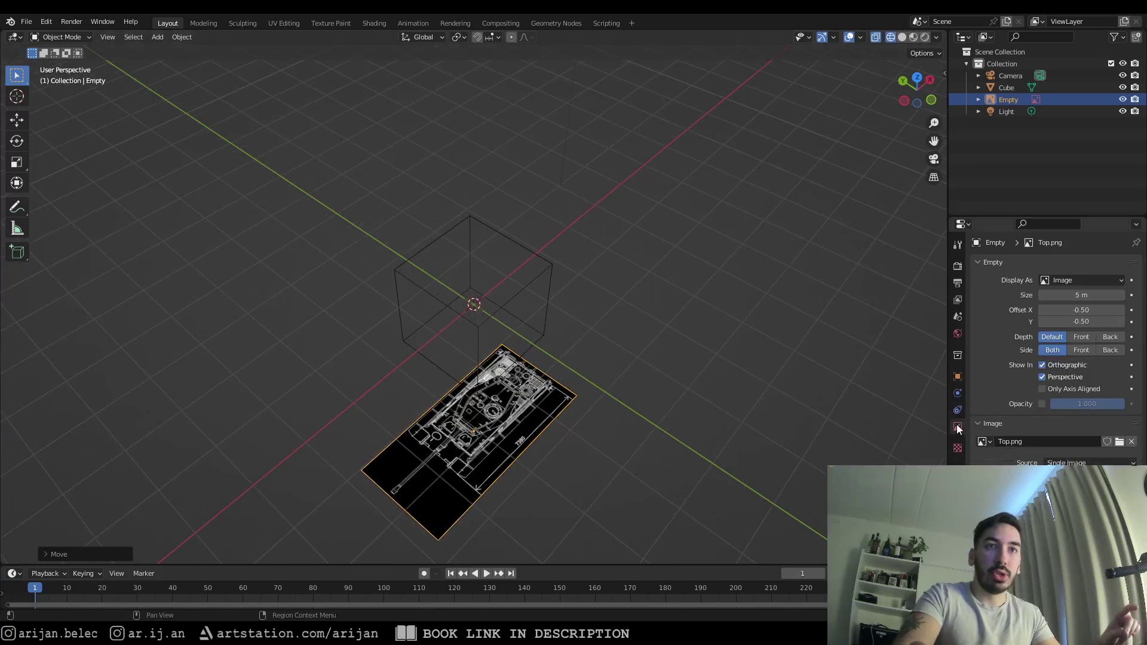
pyautogui.click(1042, 404)
pyautogui.moveTo(1102, 404); pyautogui.dragTo(1106, 404)
pyautogui.press('KP_7')
pyautogui.scroll(-1, 529, 440)
pyautogui.click(451, 353)
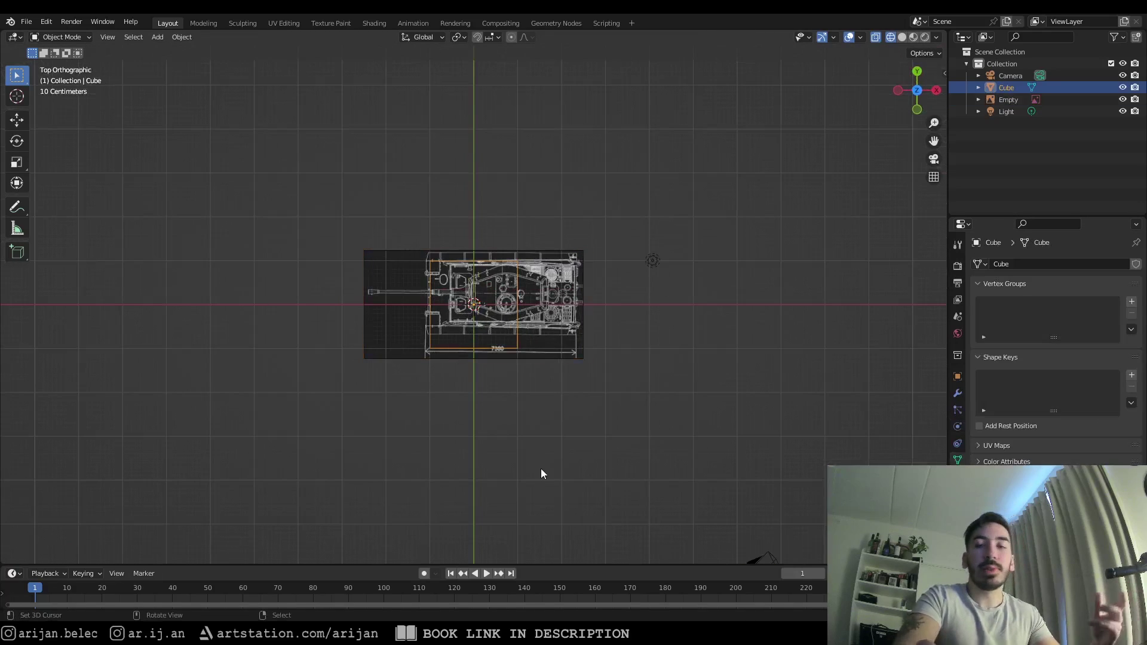
pyautogui.scroll(4, 568, 376)
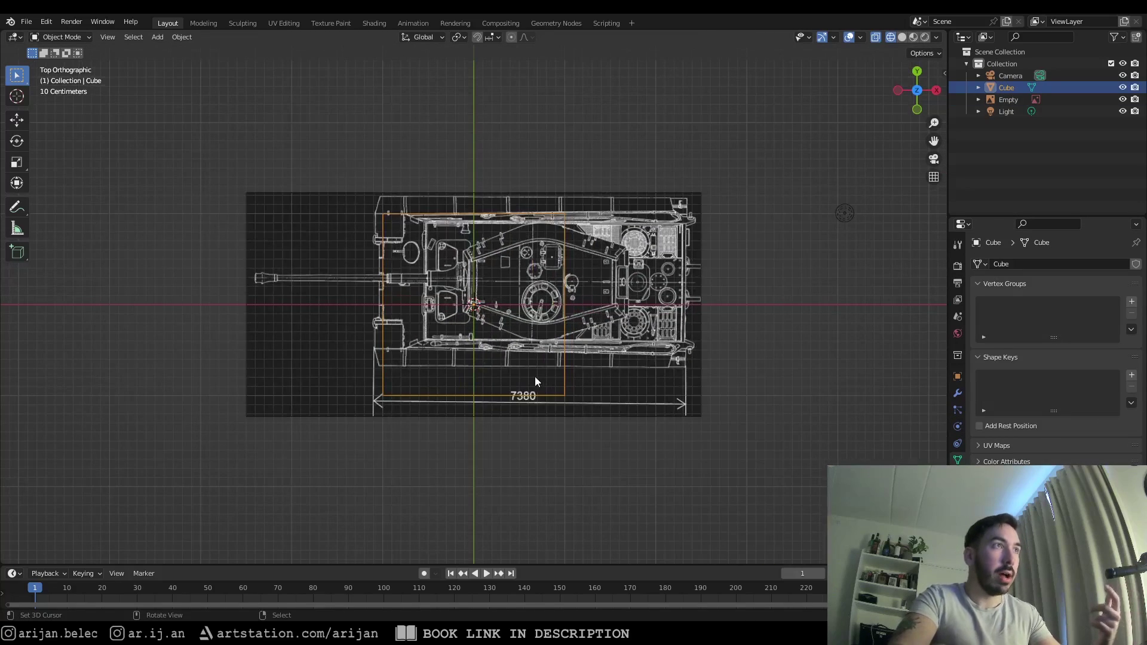
pyautogui.scroll(1, 538, 299)
pyautogui.hotkey('shift', 'z')
pyautogui.hotkey('shift', 'z')
pyautogui.scroll(1, 579, 335)
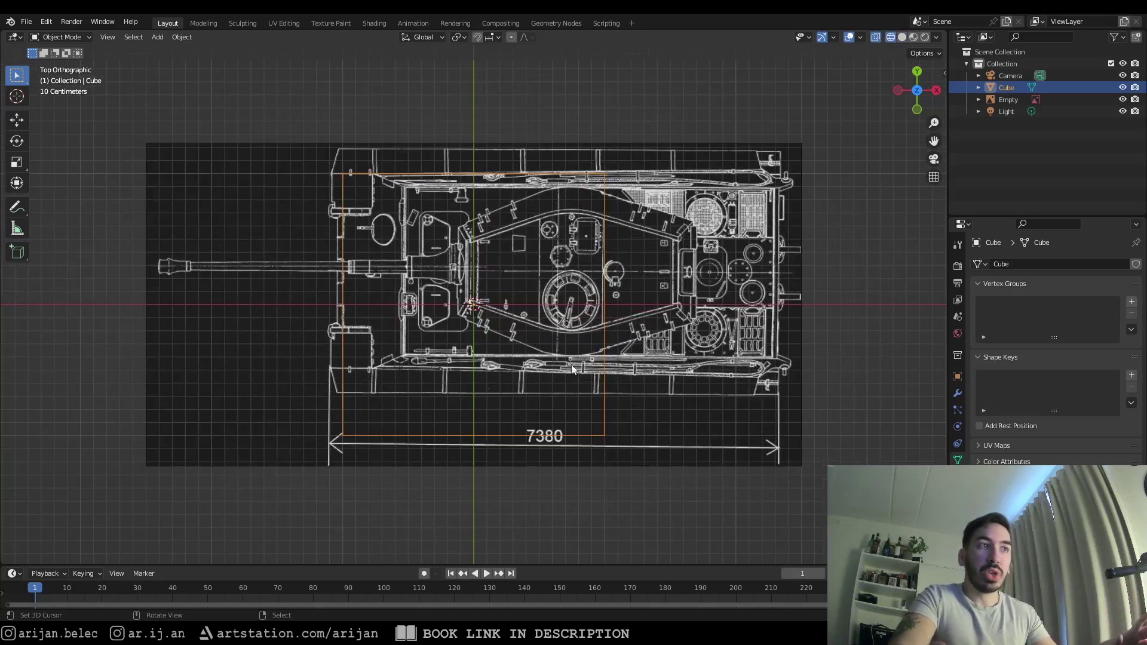
pyautogui.keyDown('shift'); pyautogui.scroll(2, 463, 305); pyautogui.keyUp('shift')
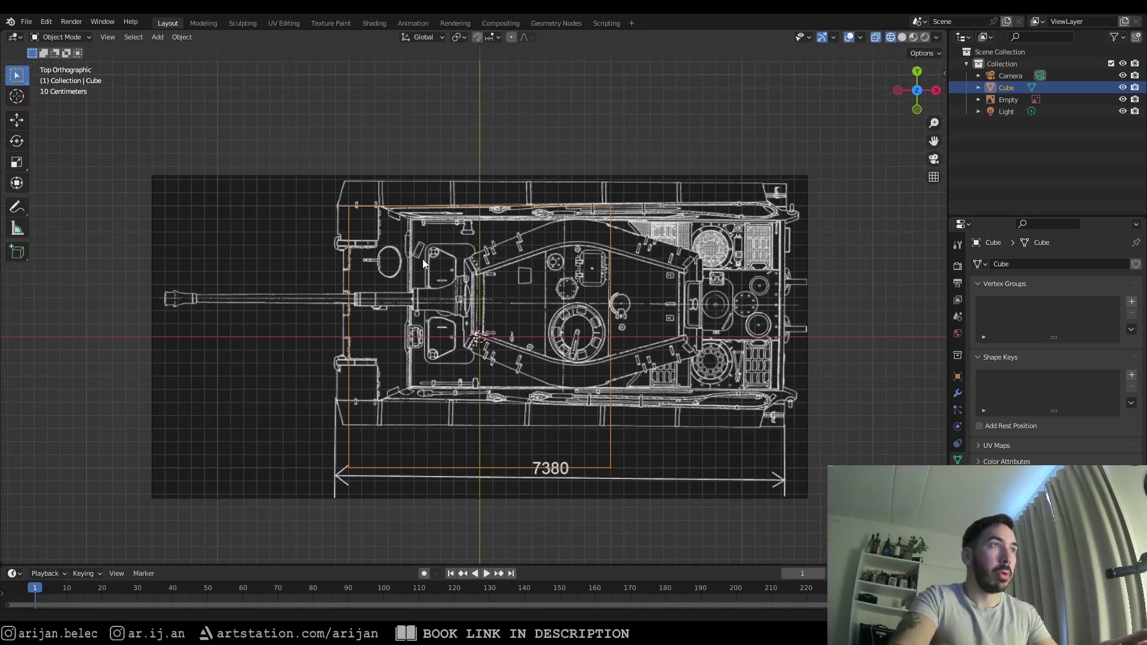
pyautogui.keyDown('ctrl'); pyautogui.scroll(-1, 509, 366); pyautogui.keyUp('ctrl')
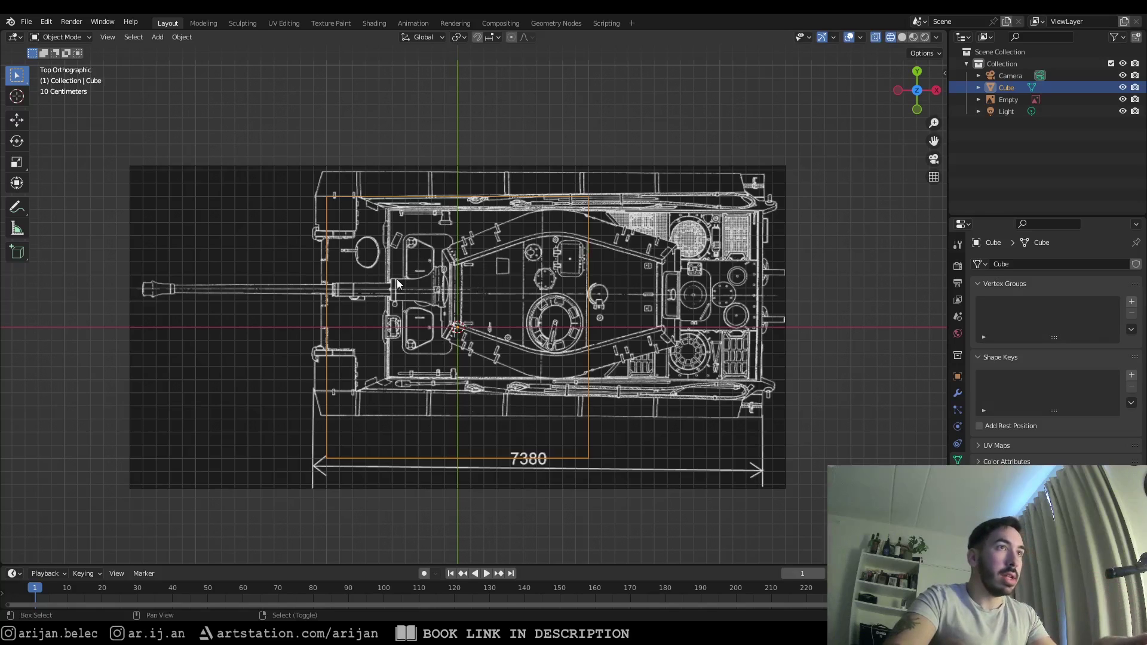
pyautogui.scroll(2, 402, 274)
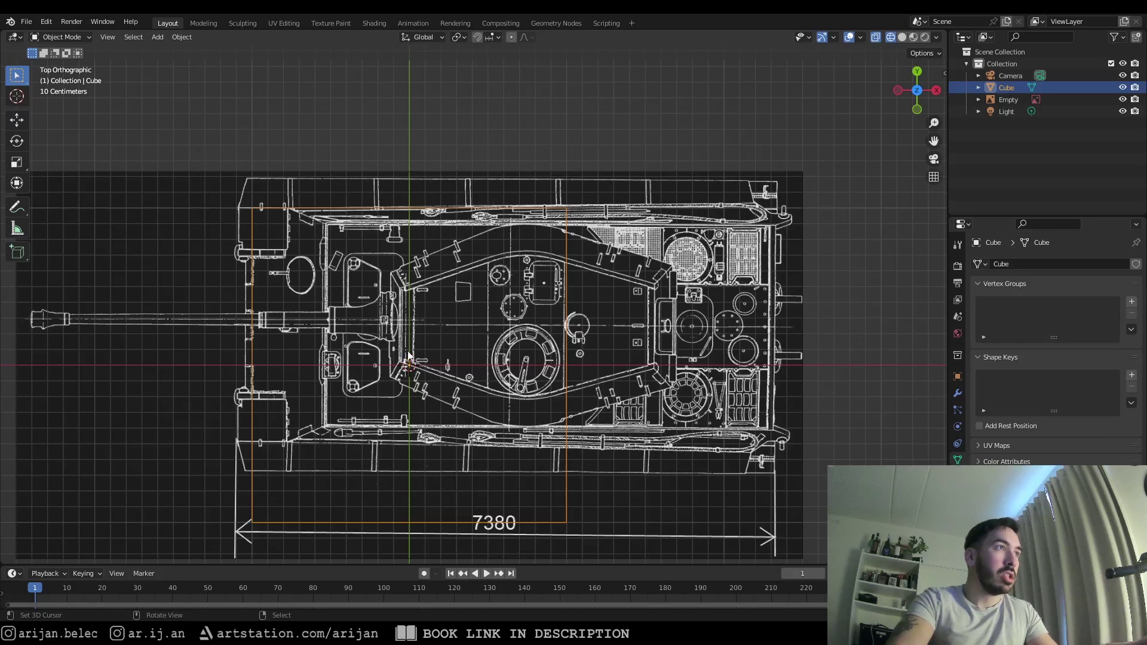
pyautogui.press('Tab')
# - Slide the selected cube geometry along Y to match the blueprint's hull outline
pyautogui.click(410, 210)
pyautogui.scroll(2, 410, 215)
pyautogui.press('g')
pyautogui.press('y')
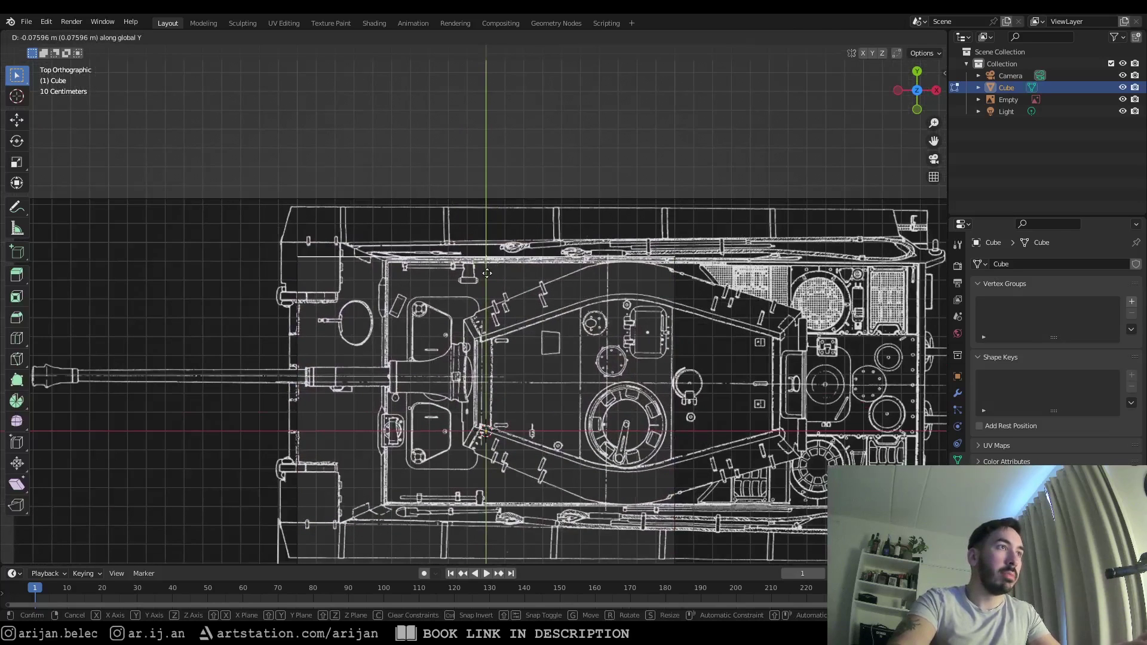
pyautogui.click(487, 273)
# - Shift one vertical cube edge along X to the side of the hull
pyautogui.click(299, 373)
pyautogui.press('g')
pyautogui.press('x')
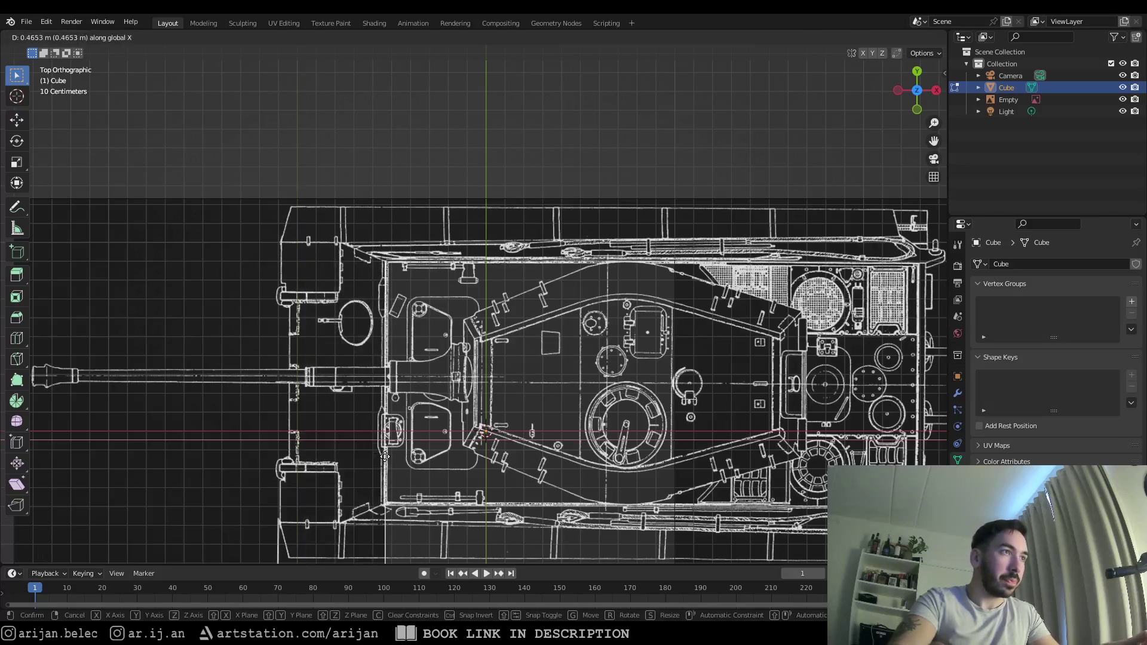
pyautogui.click(385, 456)
# - Move the cube's bottom edge along Y to line up with the blueprint
pyautogui.keyDown('shift'); pyautogui.scroll(-4, 385, 456); pyautogui.keyUp('shift')
pyautogui.press('g')
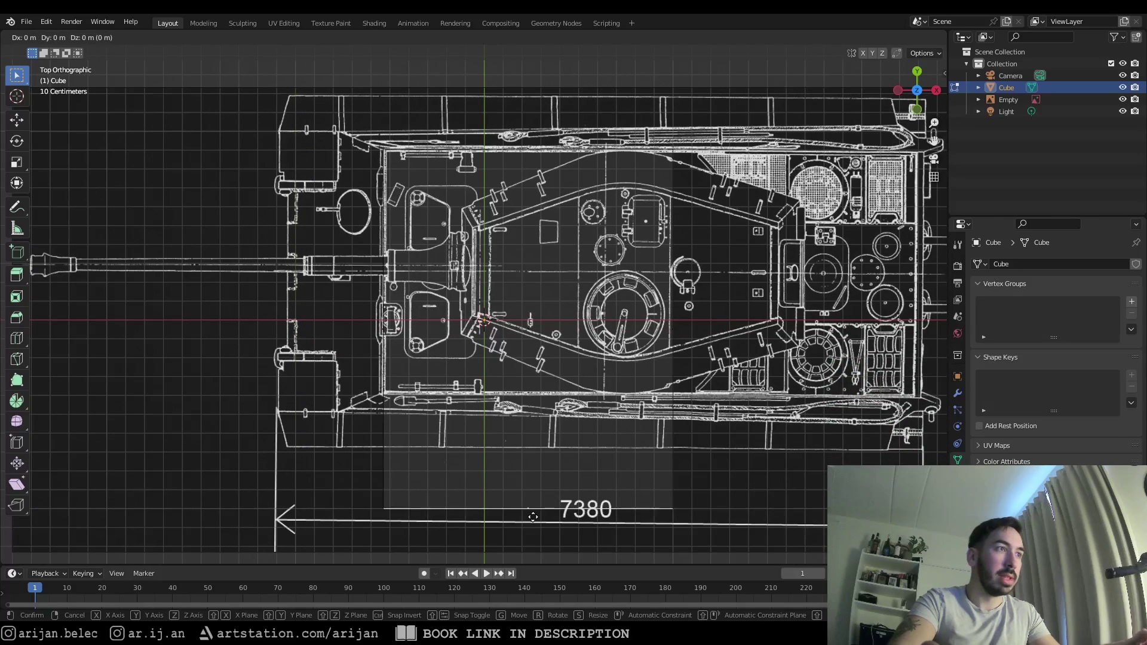
pyautogui.press('y')
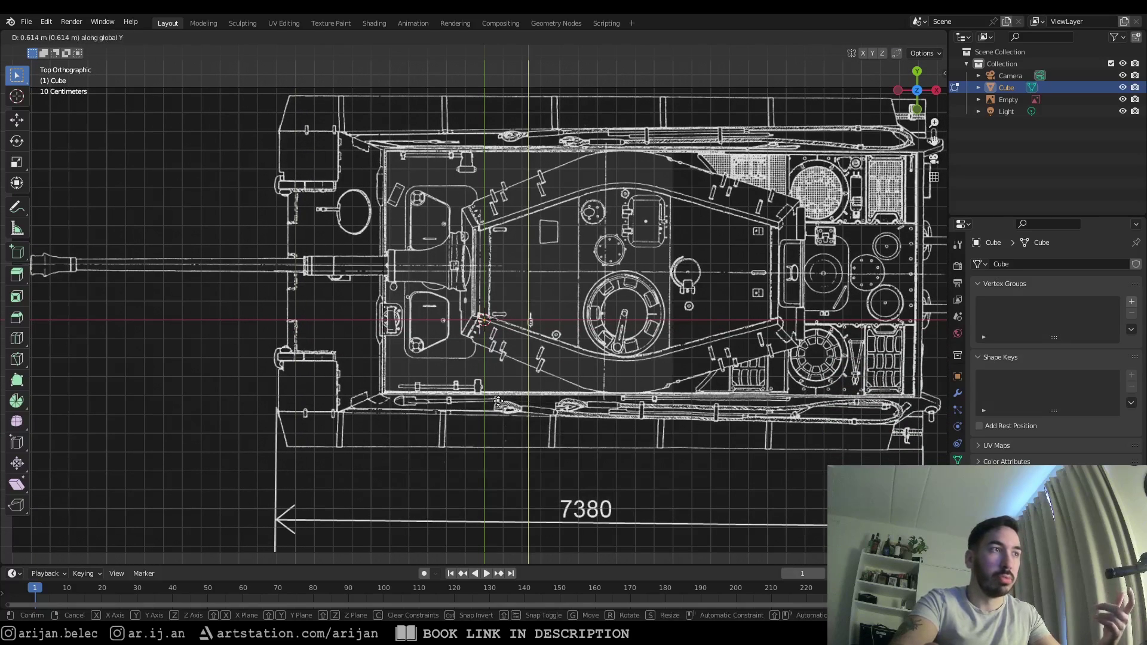
pyautogui.click(498, 401)
# - Return to Object Mode and move the whole cube over the turret area
pyautogui.press('Tab')
pyautogui.press('g')
pyautogui.rightClick(403, 294)
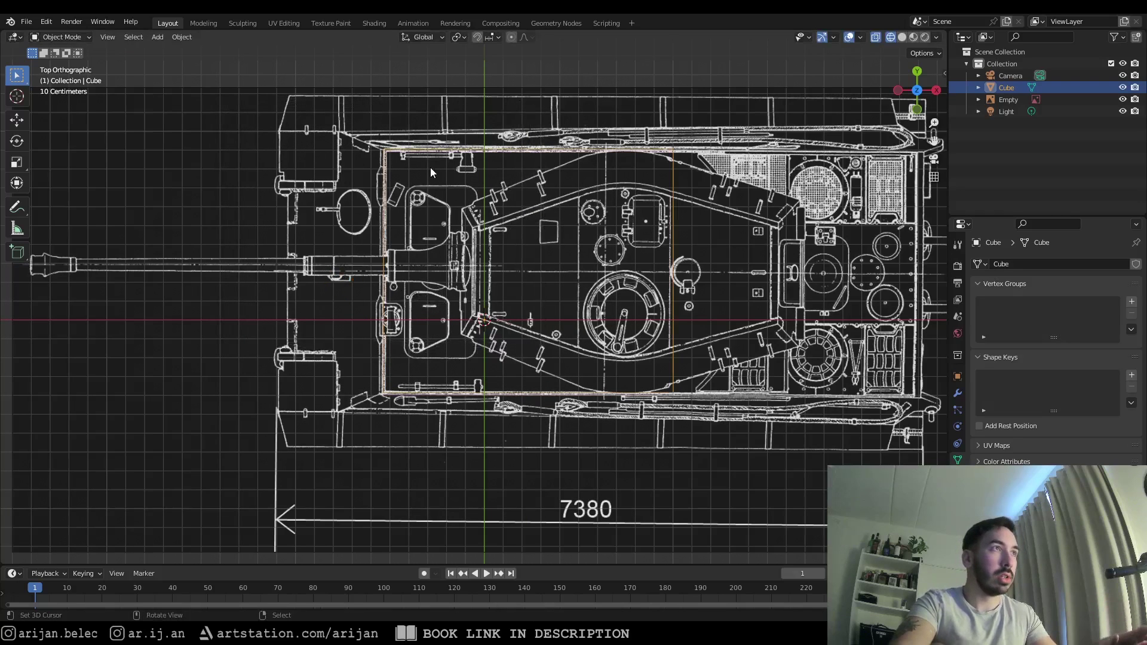
pyautogui.scroll(4, 431, 172)
pyautogui.press('g')
pyautogui.click(389, 219)
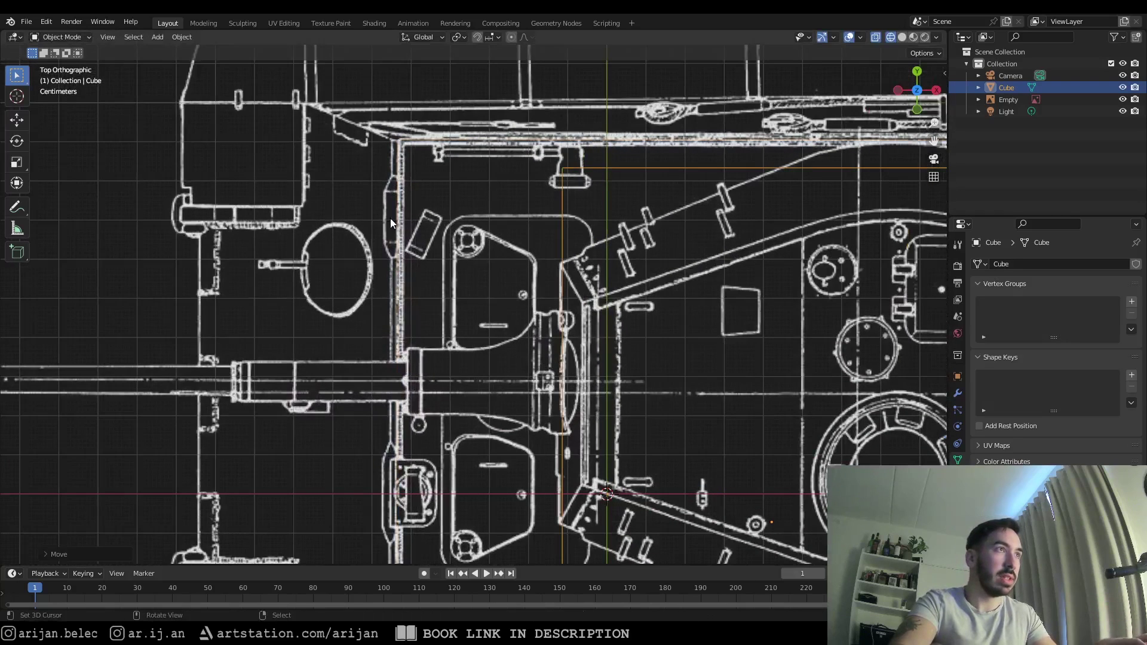
# - Zoom and pan the view to centre the whole tank blueprint
pyautogui.scroll(-5, 389, 327)
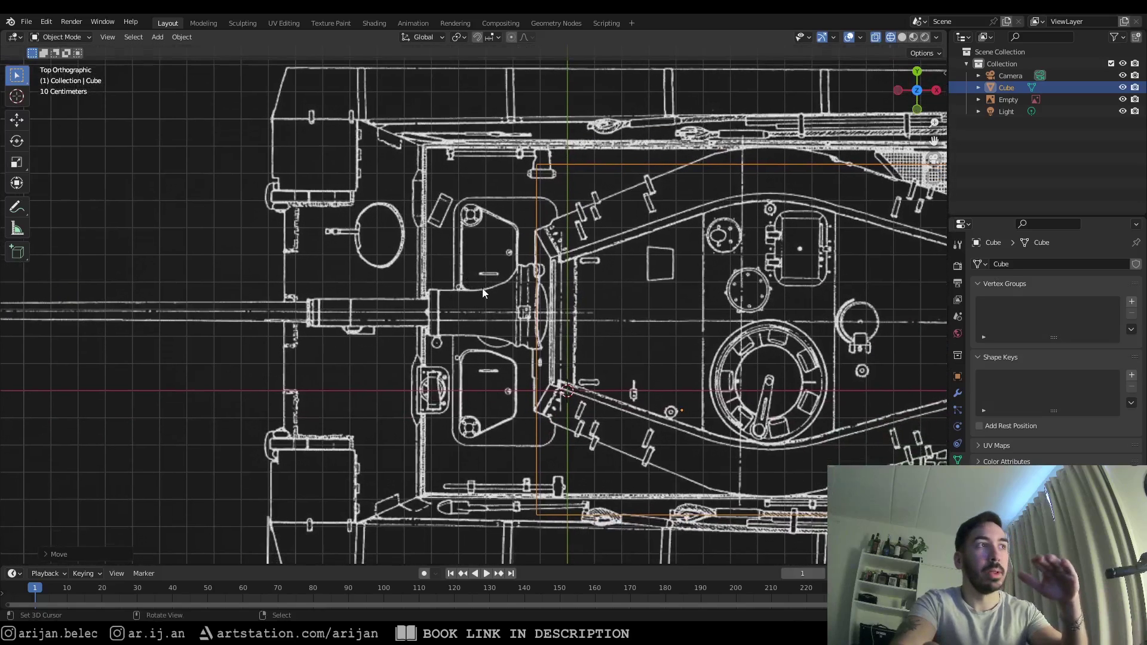
pyautogui.scroll(3, 482, 288)
pyautogui.scroll(1, 463, 314)
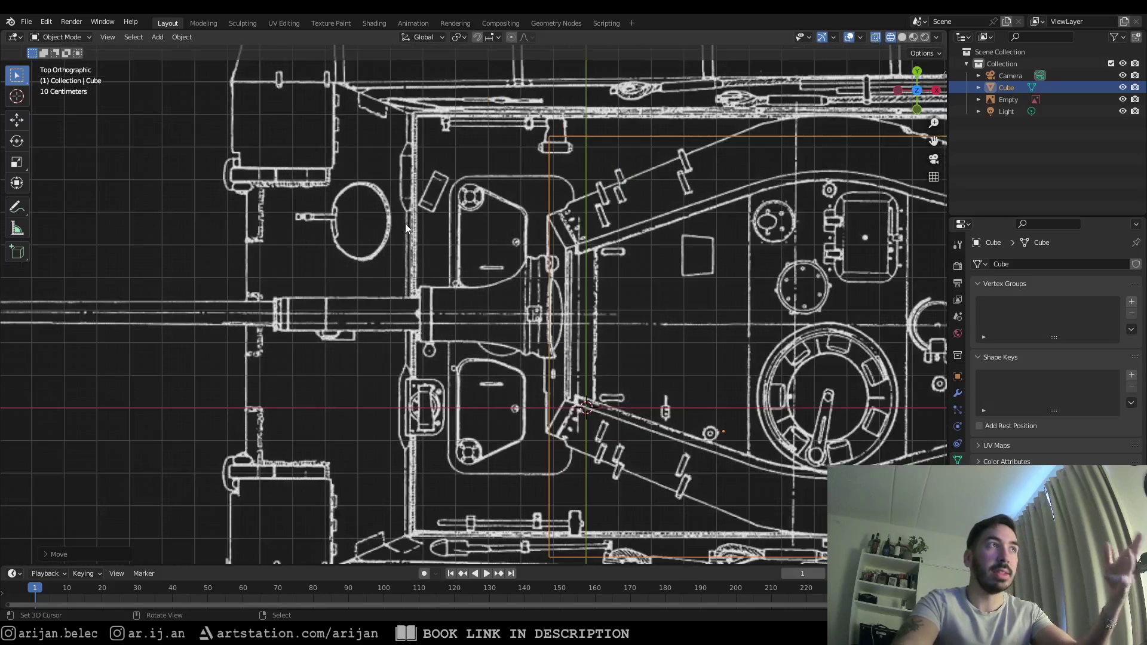
pyautogui.scroll(1, 411, 242)
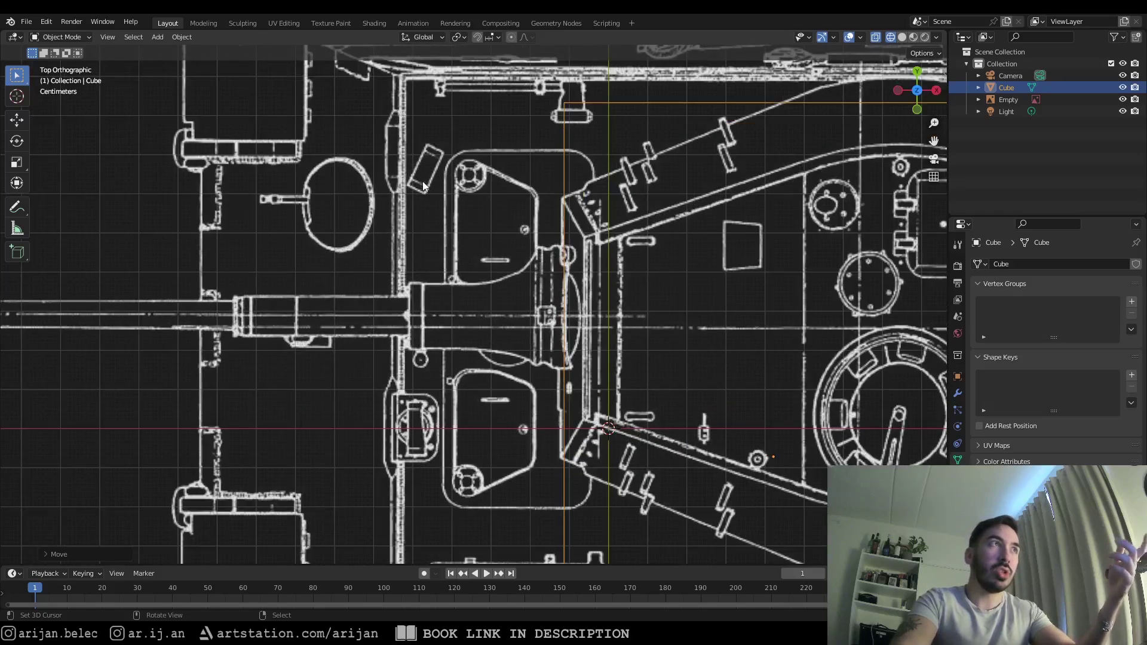
pyautogui.keyDown('shift'); pyautogui.moveTo(422, 153); pyautogui.dragTo(421, 223, button='middle'); pyautogui.keyUp('shift')
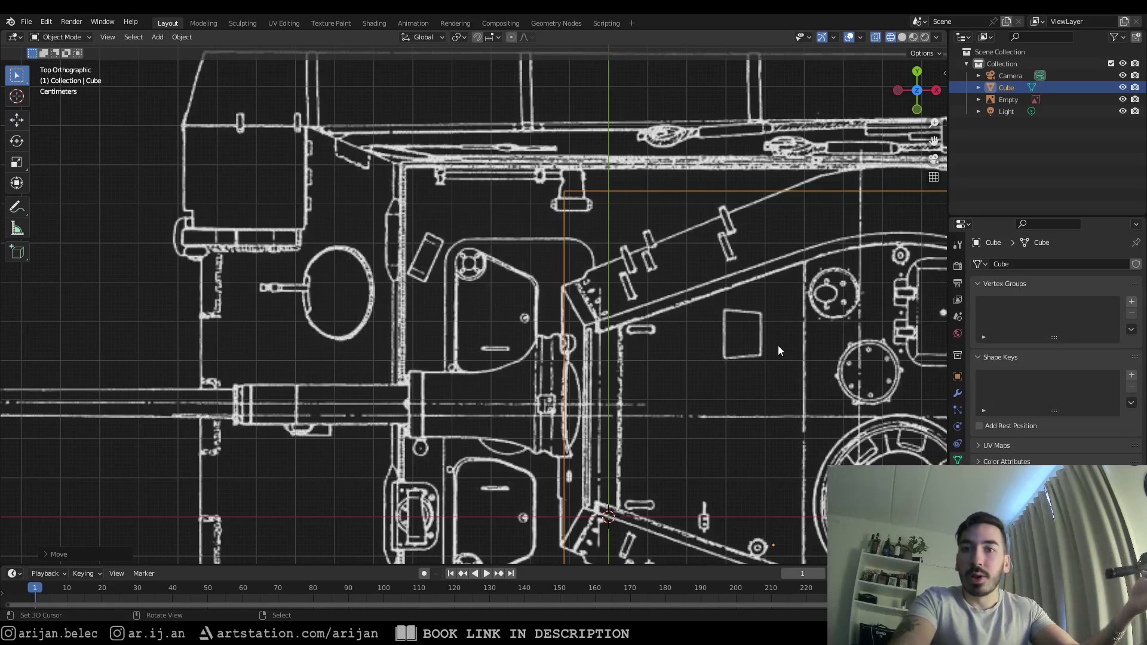
pyautogui.scroll(-3, 468, 343)
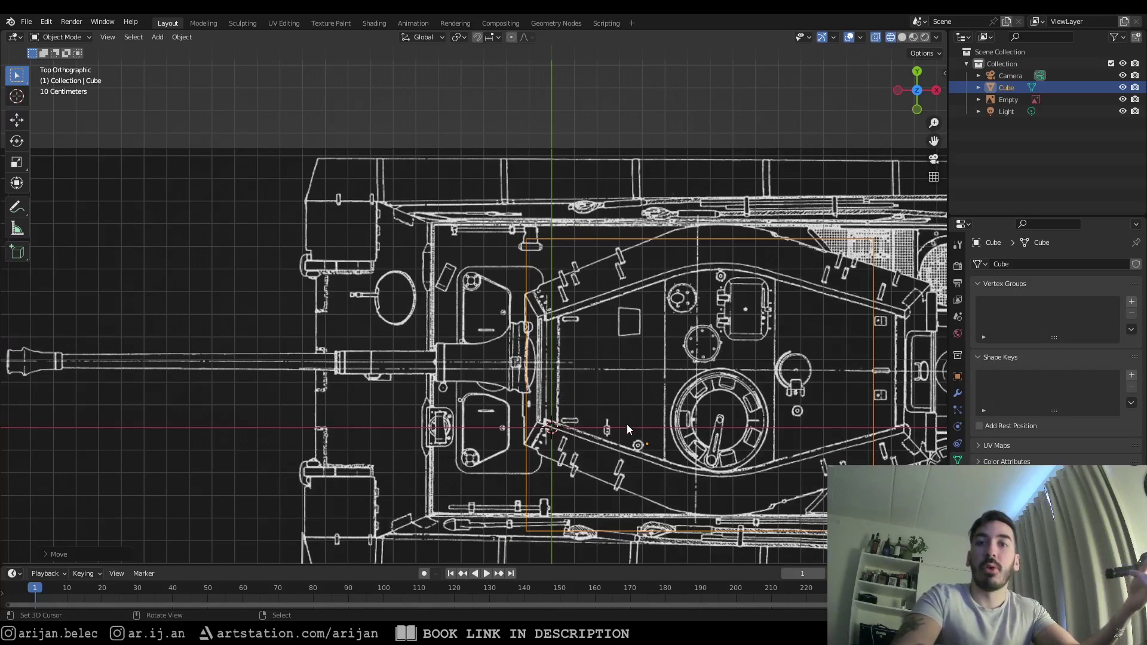
pyautogui.scroll(-2, 677, 430)
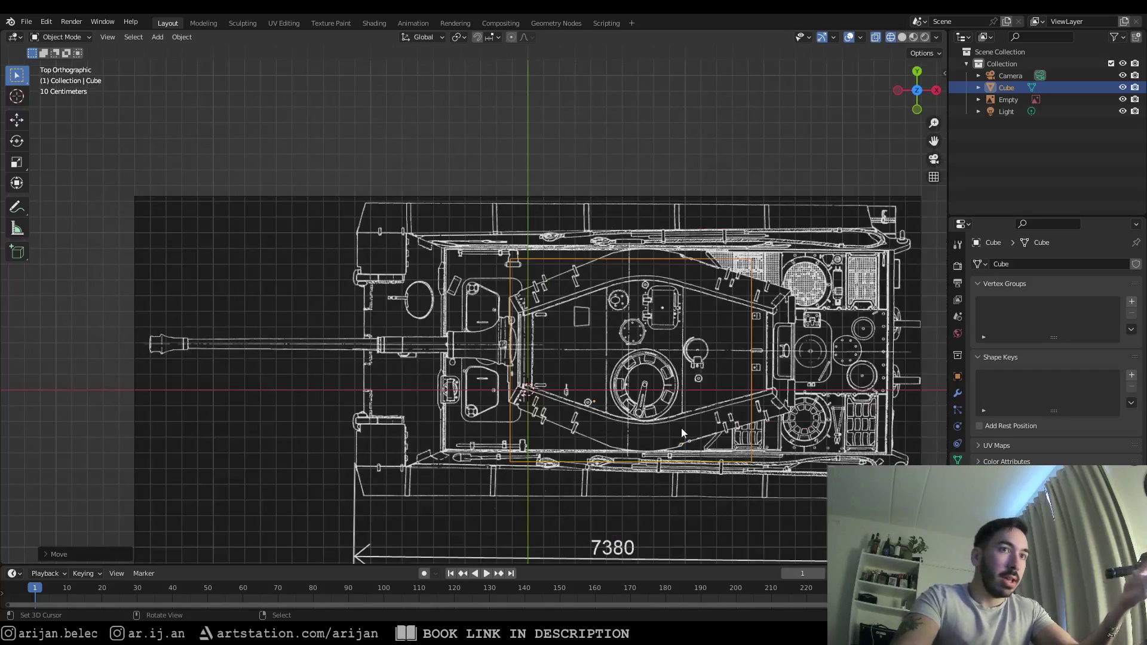
pyautogui.keyDown('shift'); pyautogui.moveTo(710, 404); pyautogui.dragTo(583, 389, button='middle'); pyautogui.keyUp('shift')
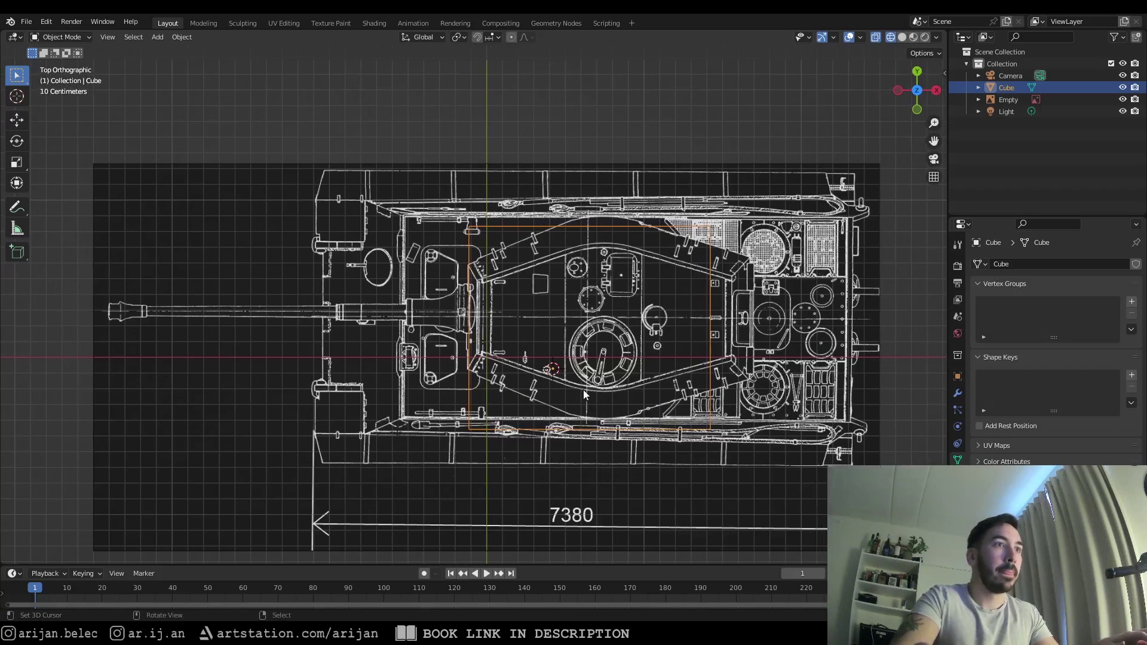